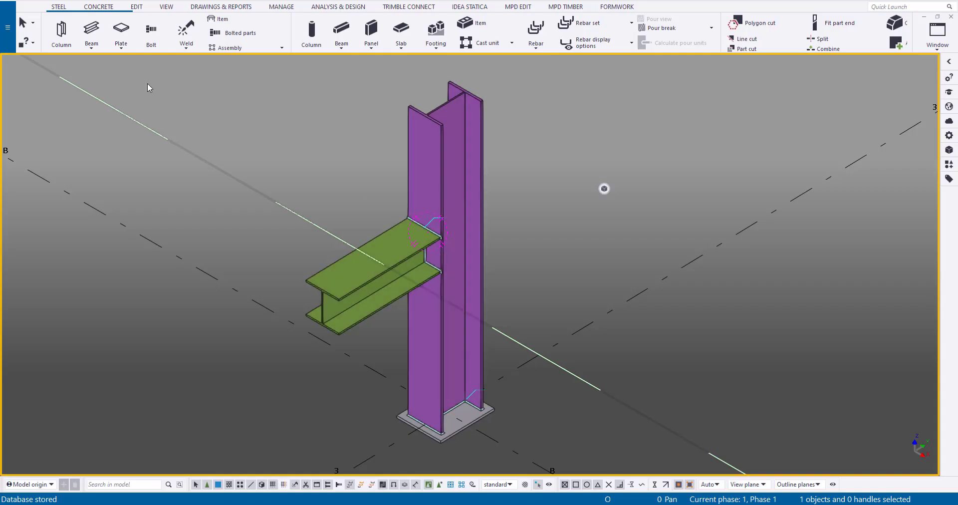
Open the Extension manager and view the details of the installed MPD QR code extension 0.21
{"action": "left_click", "coordinate": [8, 27]}
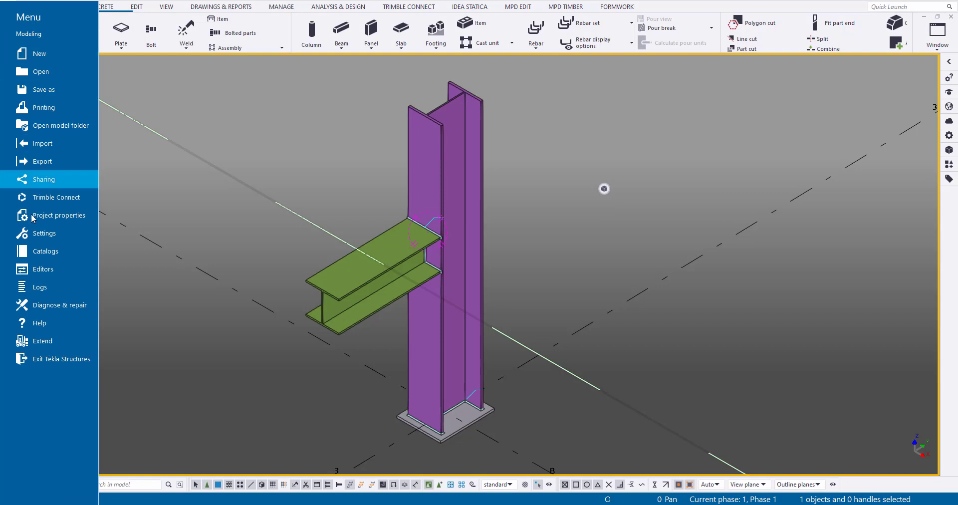
{"action": "left_click", "coordinate": [52, 340]}
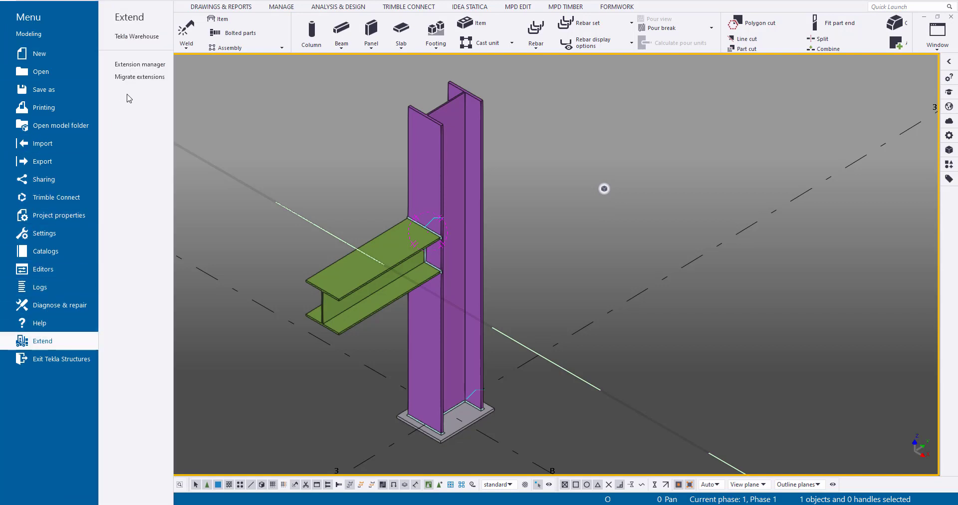
{"action": "left_click", "coordinate": [140, 64]}
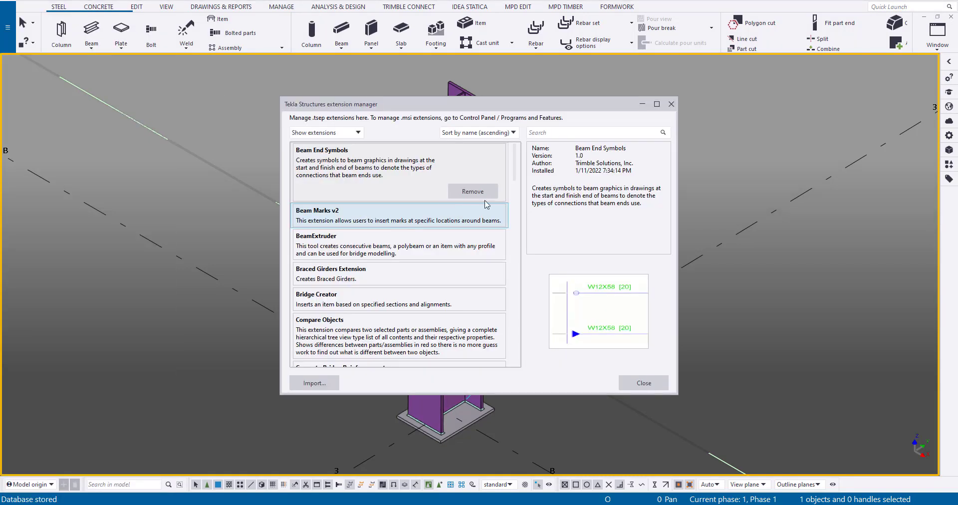
{"action": "left_click_drag", "start_coordinate": [515, 178], "coordinate": [513, 272]}
{"action": "left_click", "coordinate": [349, 324]}
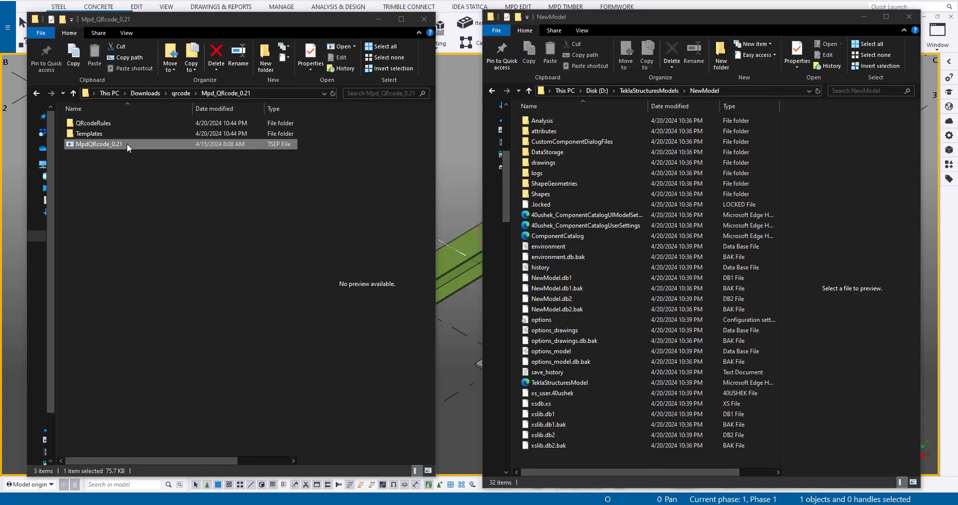
Copy all 13 QR code TPL templates from the Templates folder into the NewModel folder
{"action": "left_click", "coordinate": [127, 143]}
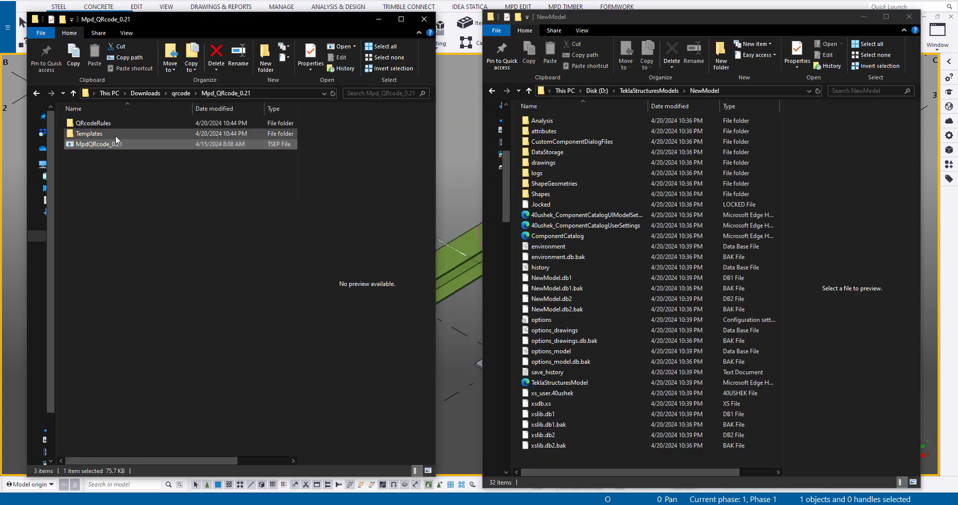
{"action": "double_click", "coordinate": [116, 135]}
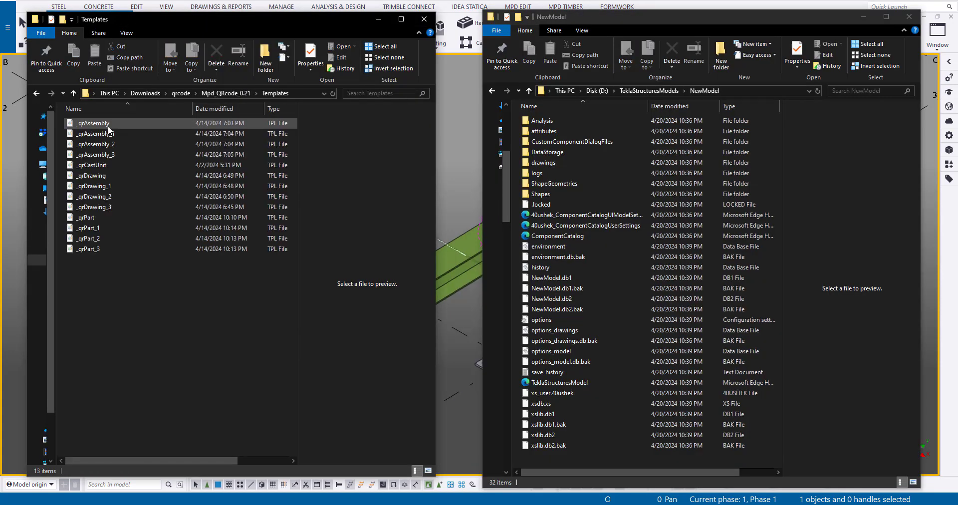
{"action": "left_click", "coordinate": [108, 127]}
{"action": "left_click", "coordinate": [95, 248], "text": "shift"}
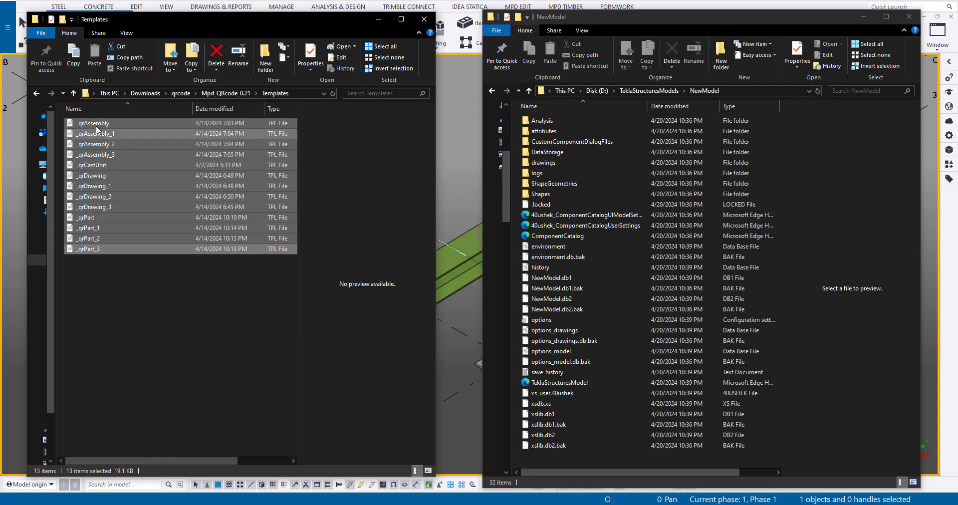
{"action": "left_click_drag", "start_coordinate": [96, 129], "coordinate": [574, 425]}
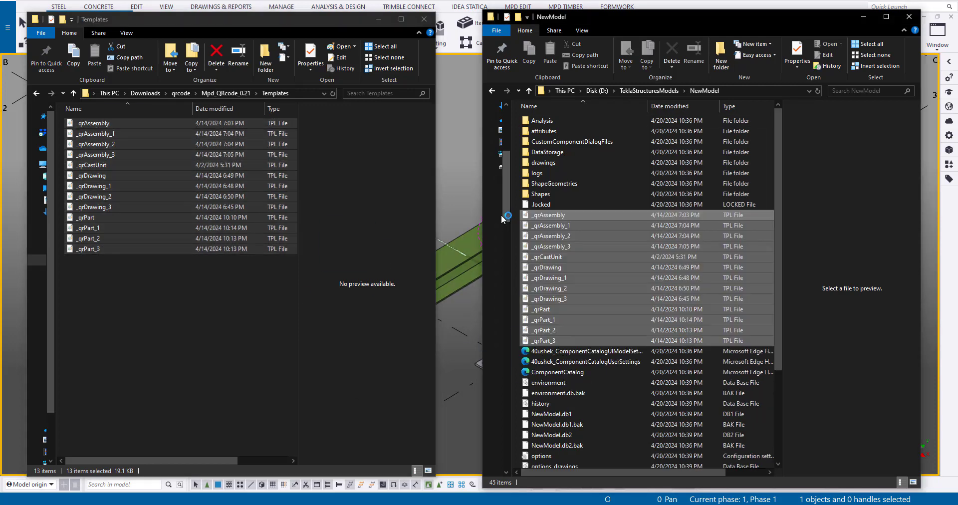
{"action": "left_click", "coordinate": [99, 128]}
{"action": "right_click", "coordinate": [99, 126]}
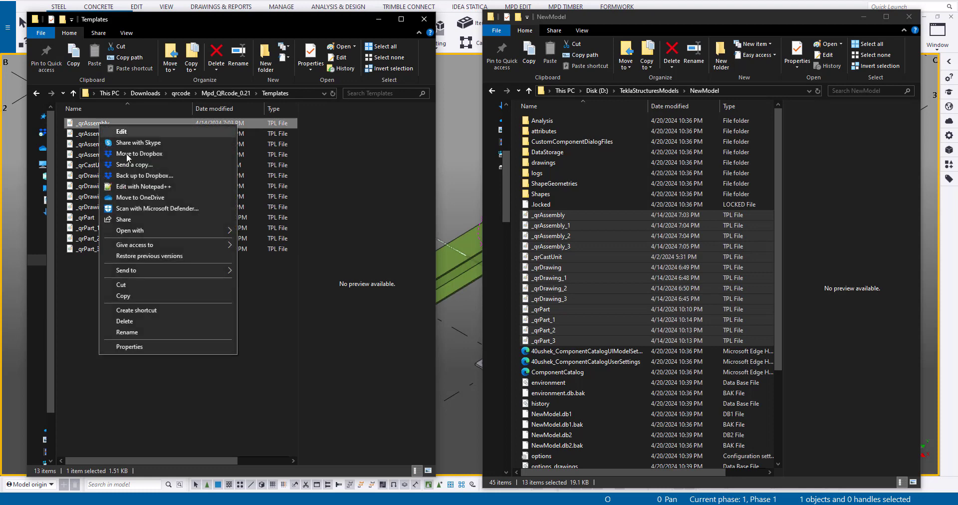
{"action": "left_click", "coordinate": [131, 186]}
{"action": "scroll", "coordinate": [359, 179], "scroll_direction": "down", "scroll_amount": 12}
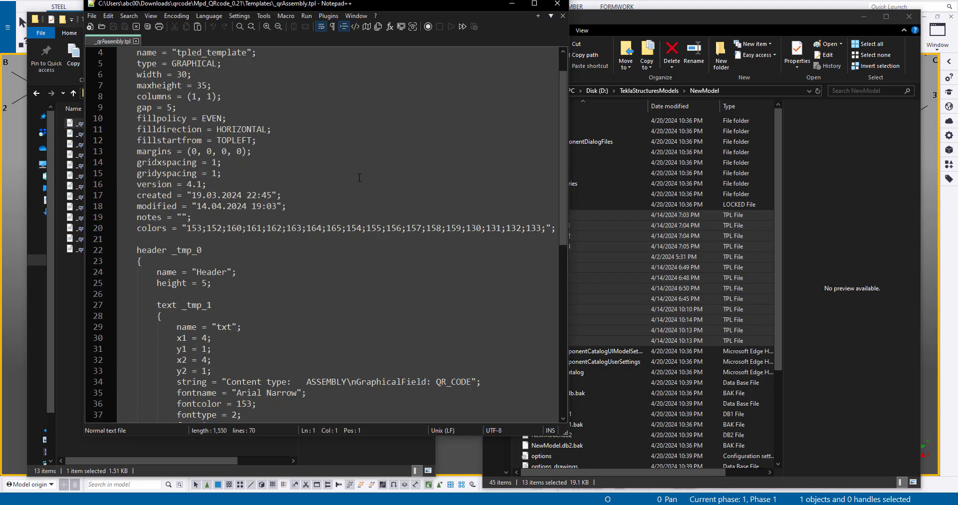
{"action": "double_click", "coordinate": [245, 305]}
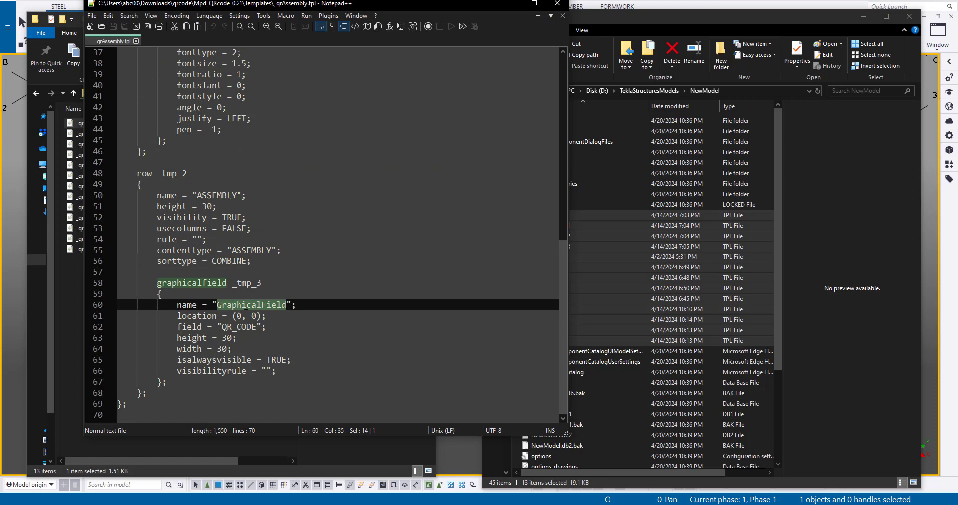
{"action": "double_click", "coordinate": [238, 329]}
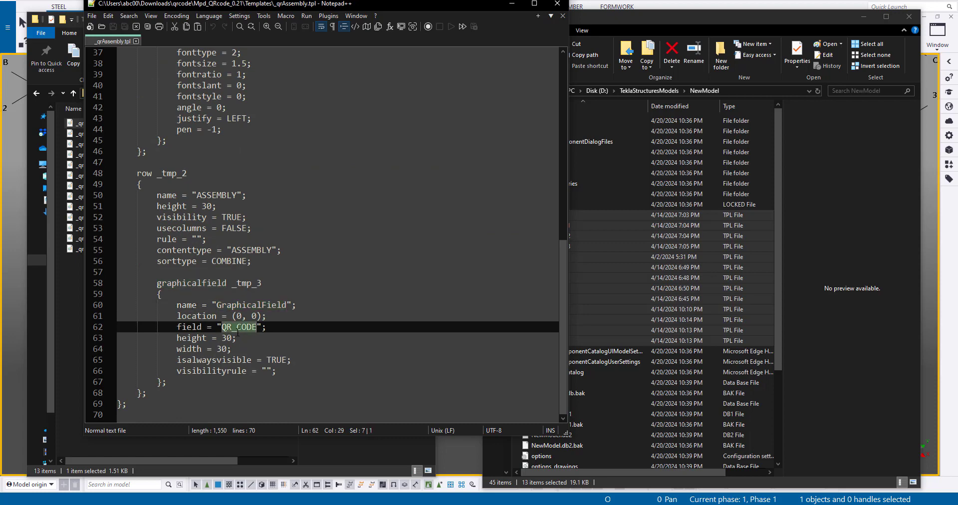
{"action": "left_click", "coordinate": [76, 286]}
{"action": "left_click", "coordinate": [111, 135]}
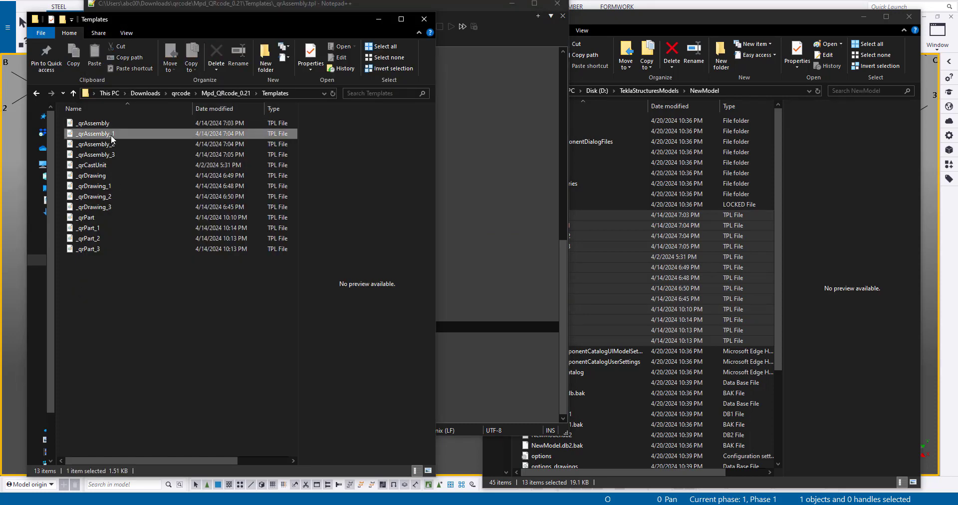
{"action": "right_click", "coordinate": [111, 134]}
{"action": "left_click", "coordinate": [160, 196]}
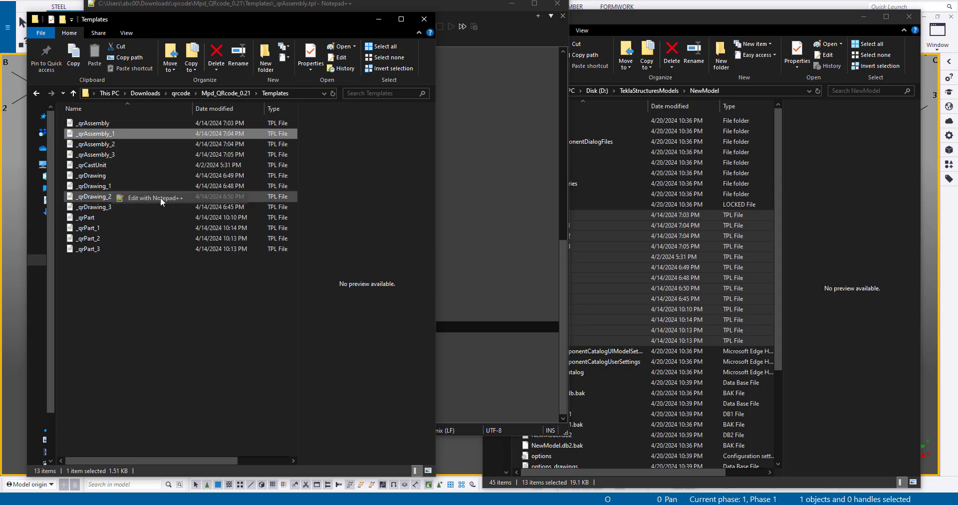
{"action": "scroll", "coordinate": [347, 261], "scroll_direction": "down", "scroll_amount": 12}
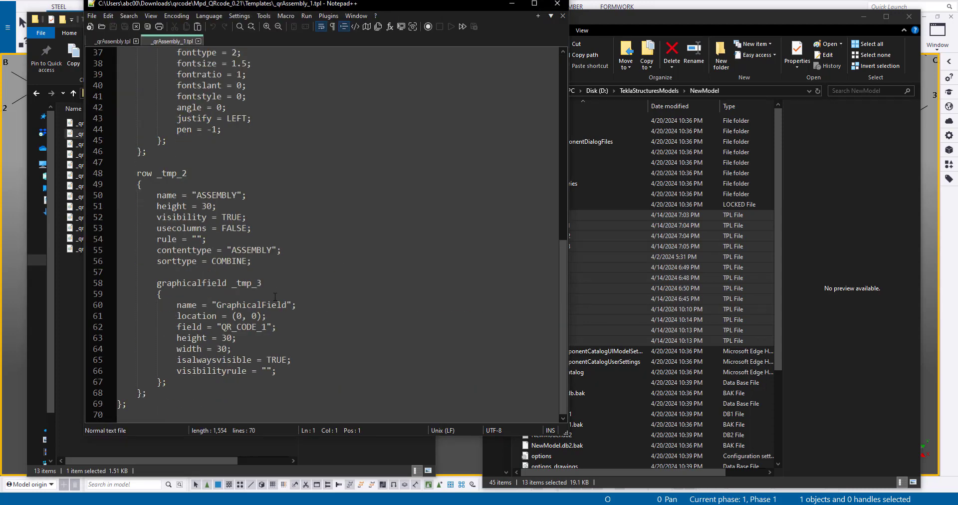
{"action": "double_click", "coordinate": [272, 305]}
{"action": "double_click", "coordinate": [249, 326]}
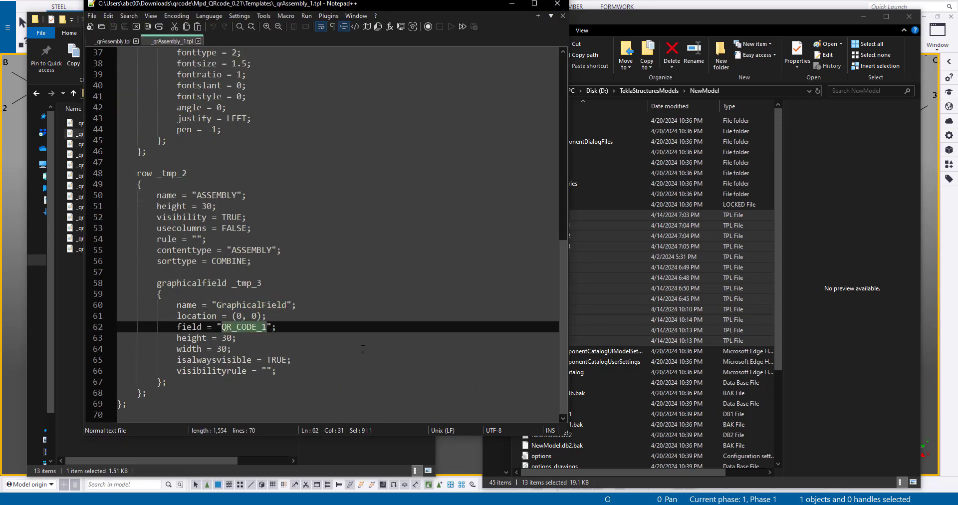
Copy the QRcodeRules folder from Mpd_QRcode_0.21 into NewModel and open it
{"action": "key", "text": "alt+F4"}
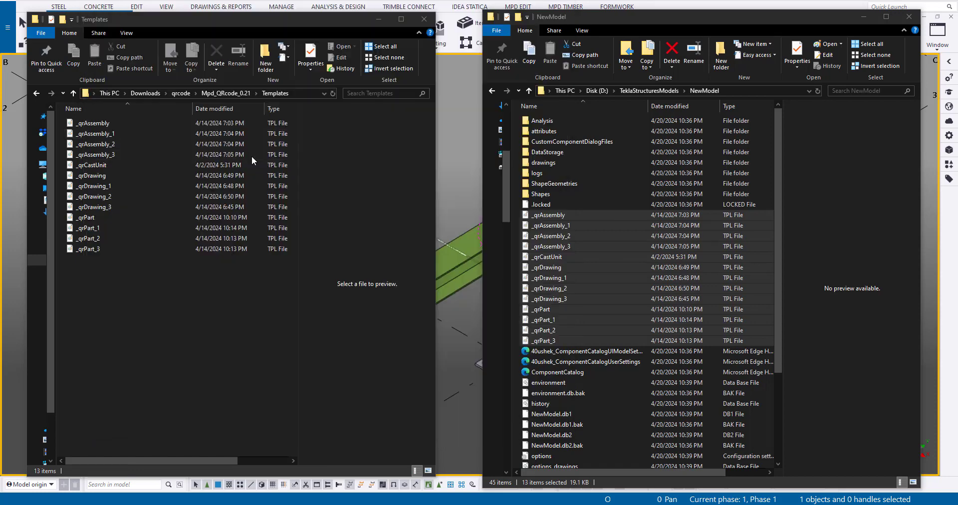
{"action": "left_click", "coordinate": [240, 97]}
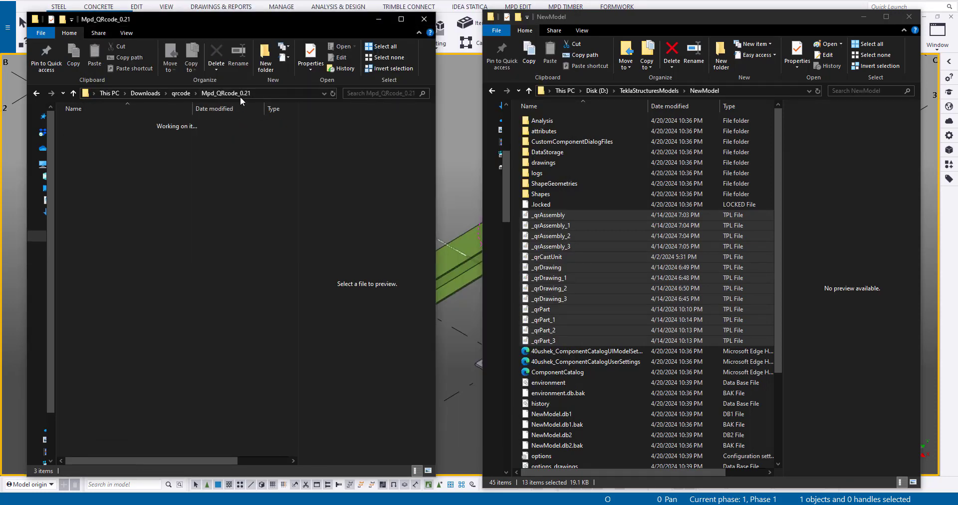
{"action": "left_click", "coordinate": [120, 124]}
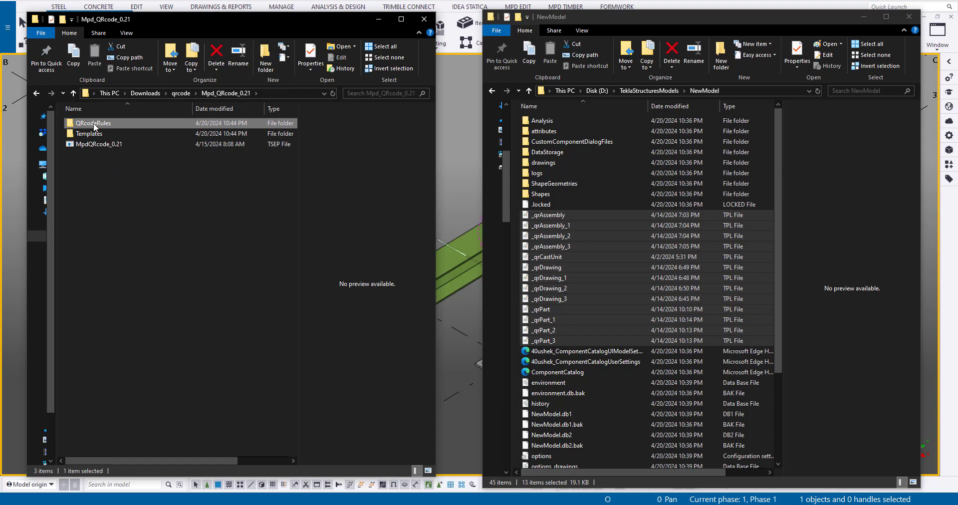
{"action": "left_click_drag", "start_coordinate": [90, 122], "coordinate": [561, 298]}
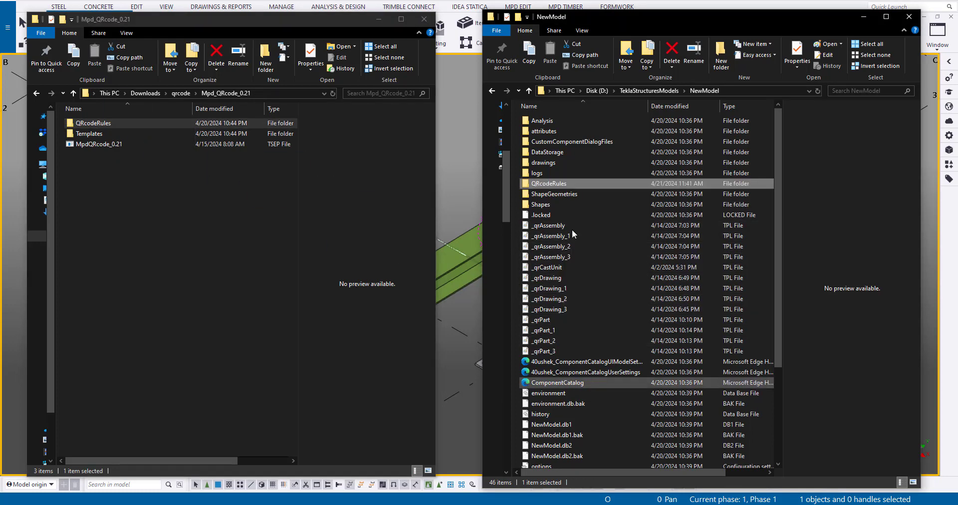
{"action": "double_click", "coordinate": [558, 185]}
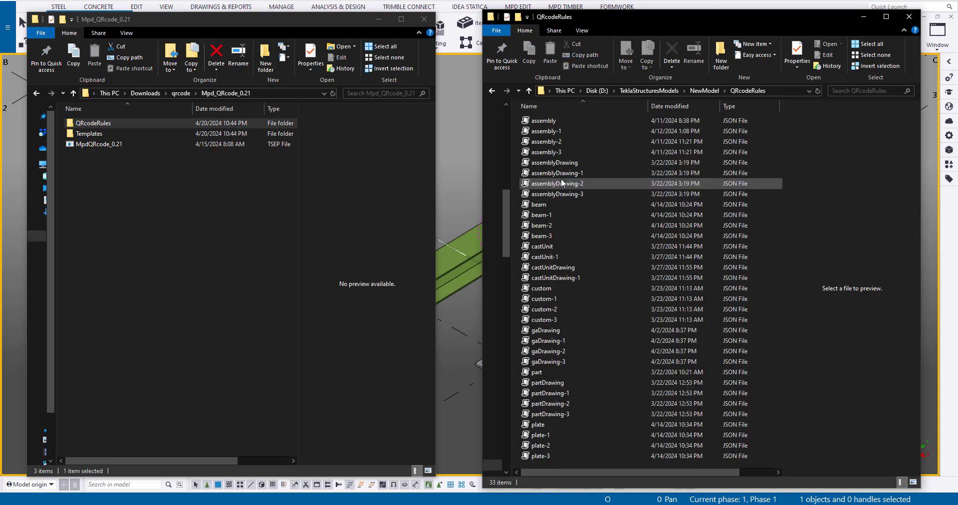
Select the assembly, assemblyDrawing, beam and castUnit rule file groups in turn
{"action": "left_click", "coordinate": [573, 121]}
{"action": "left_click_drag", "start_coordinate": [573, 133], "coordinate": [573, 151]}
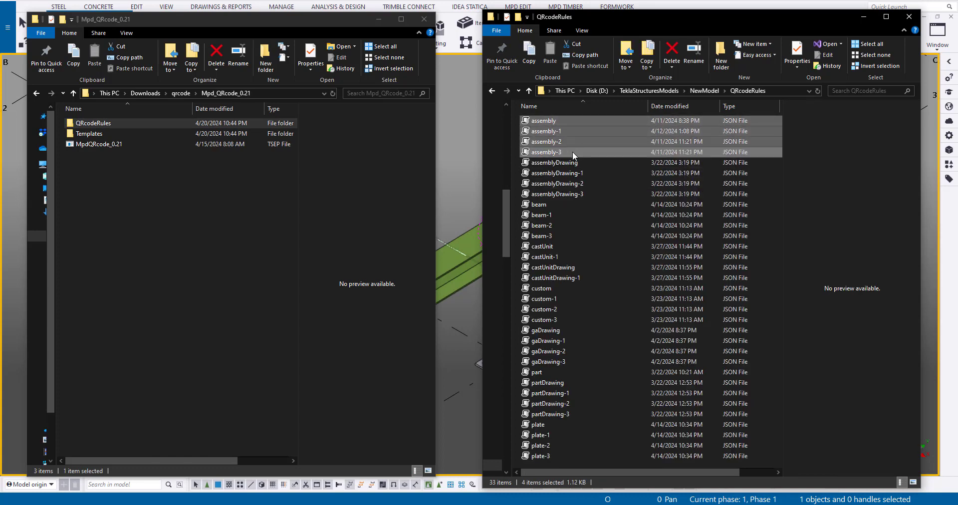
{"action": "left_click", "coordinate": [574, 163]}
{"action": "left_click", "coordinate": [569, 195], "text": "shift"}
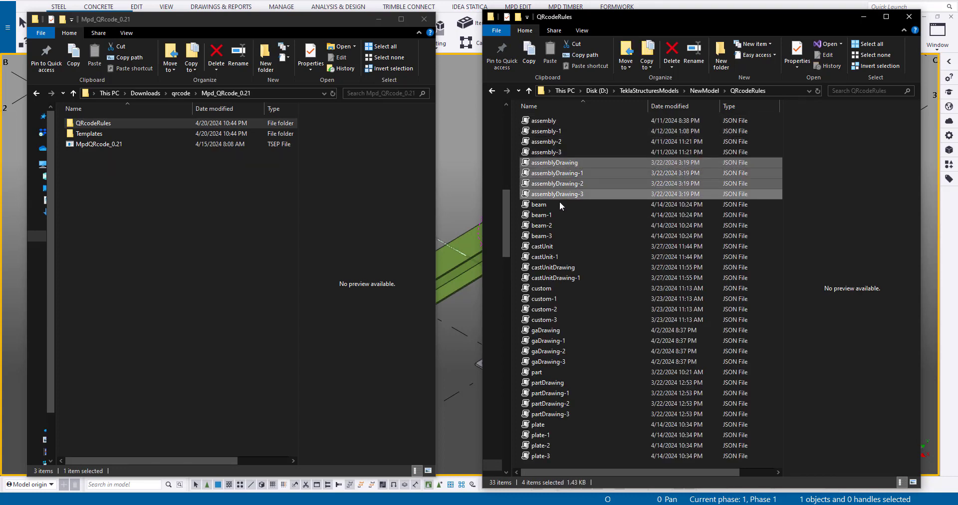
{"action": "left_click", "coordinate": [552, 204]}
{"action": "left_click", "coordinate": [551, 235], "text": "shift"}
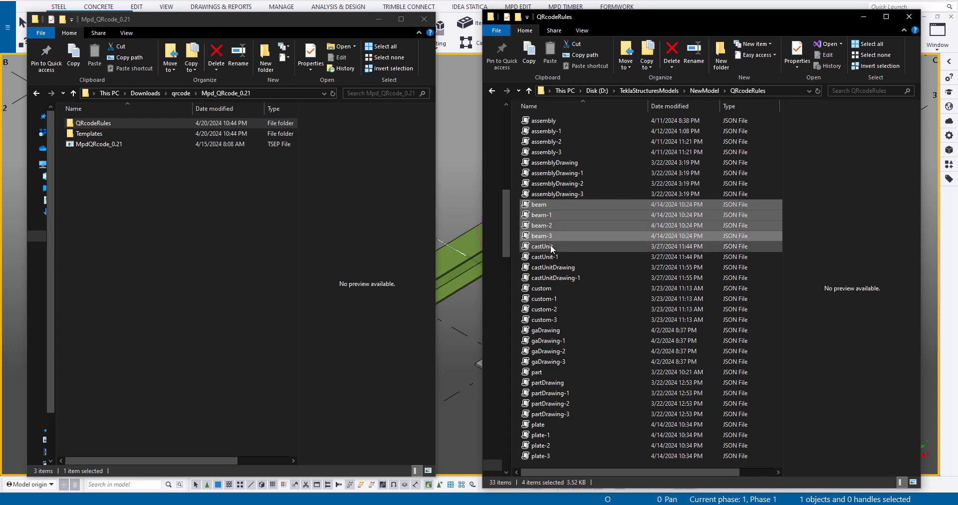
{"action": "left_click", "coordinate": [552, 246]}
{"action": "left_click", "coordinate": [557, 257], "text": "shift"}
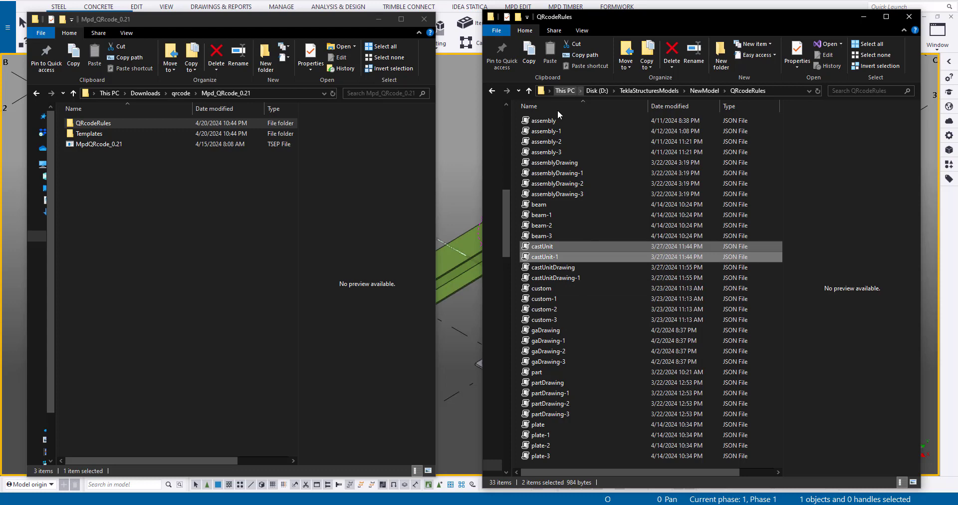
Open assembly-1.json in Notepad++
{"action": "left_click", "coordinate": [547, 130]}
{"action": "right_click", "coordinate": [547, 130]}
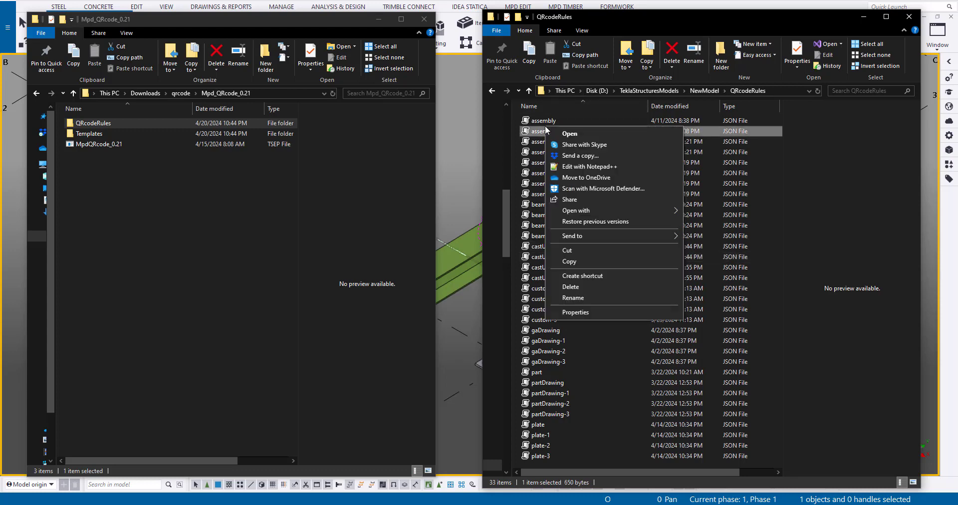
{"action": "left_click", "coordinate": [602, 153]}
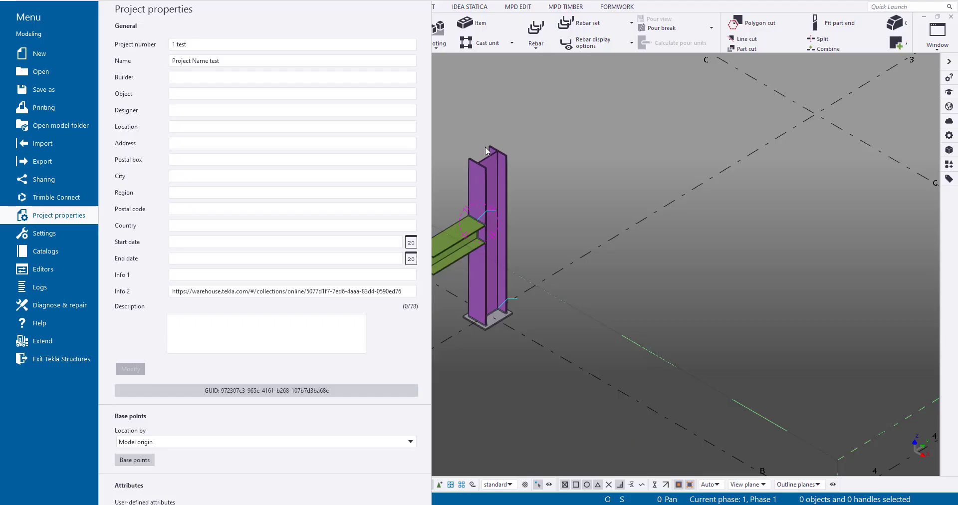
Create a general arrangement drawing of the 3d view and double-click its title block to edit it
{"action": "left_click", "coordinate": [477, 116]}
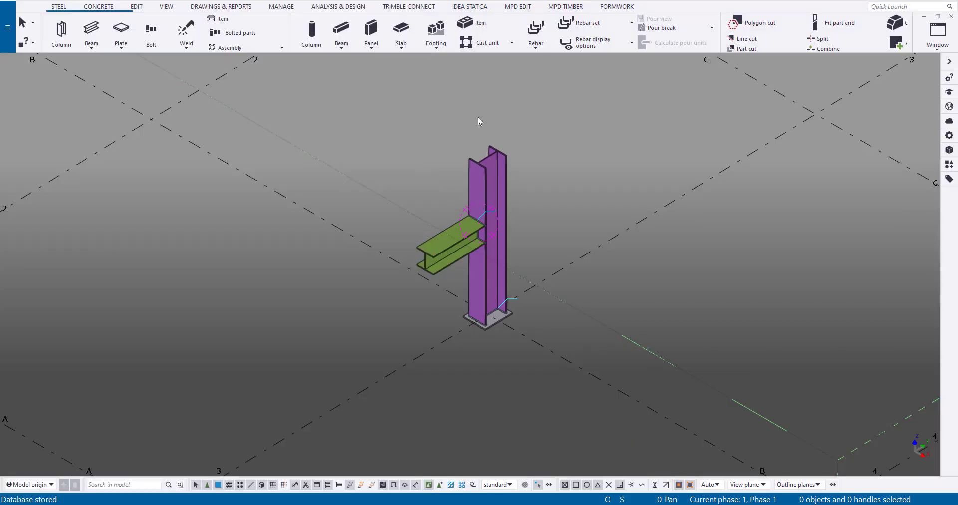
{"action": "right_click", "coordinate": [477, 116]}
{"action": "left_click", "coordinate": [449, 116]}
{"action": "right_click", "coordinate": [449, 121]}
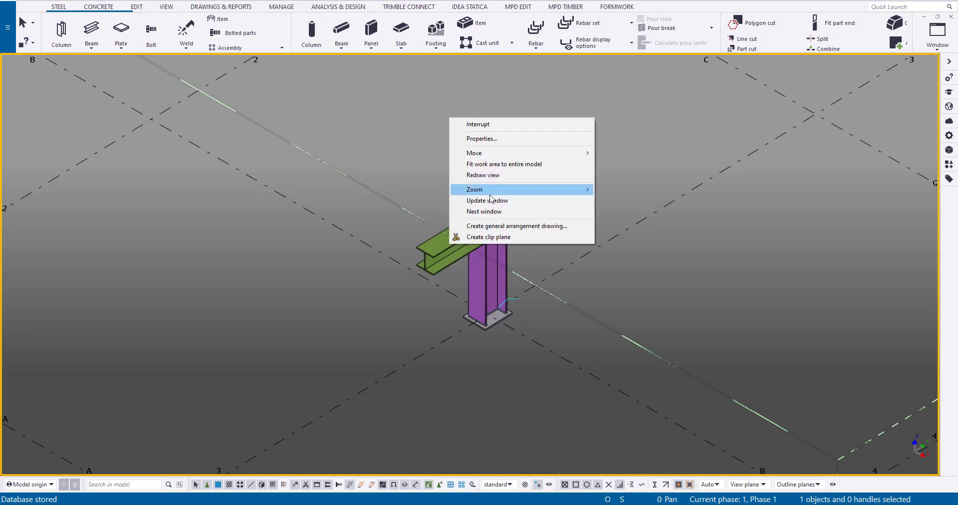
{"action": "left_click", "coordinate": [499, 227]}
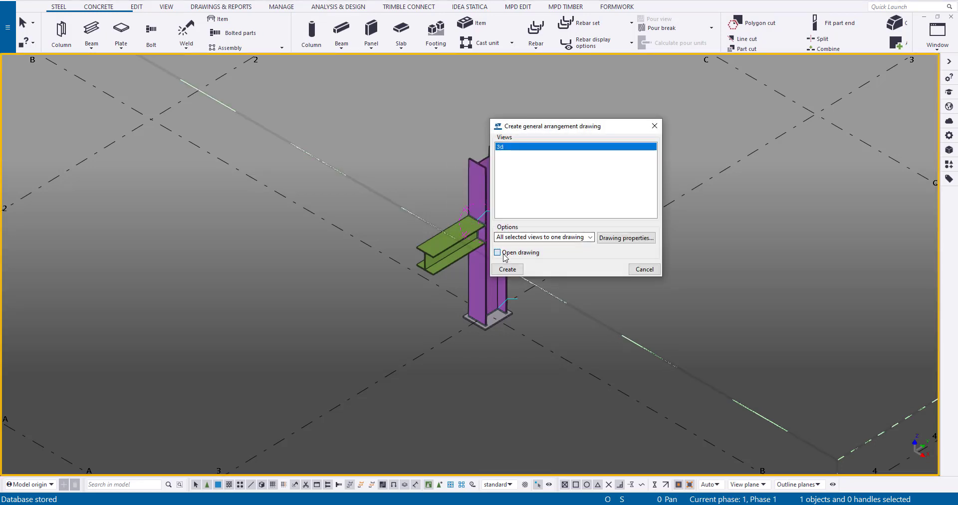
{"action": "left_click", "coordinate": [509, 270]}
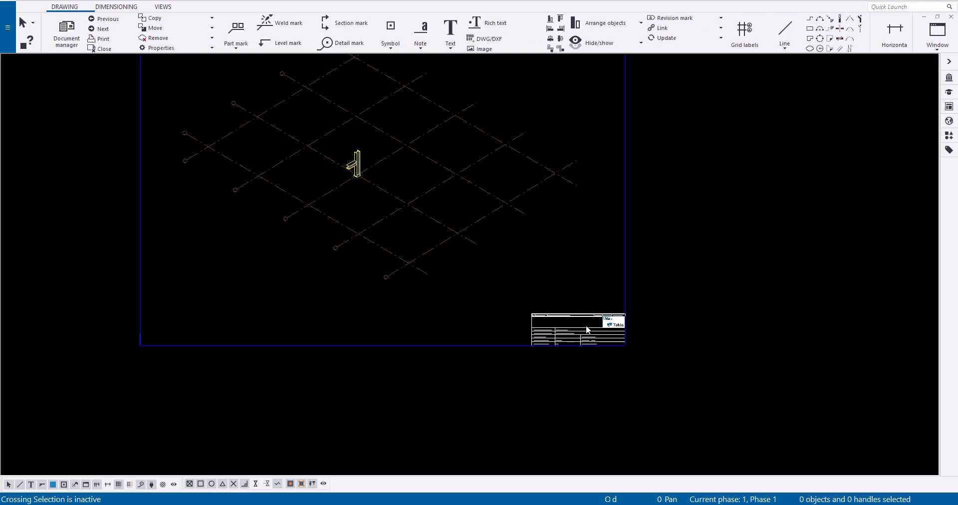
{"action": "scroll", "coordinate": [599, 330], "scroll_direction": "up", "scroll_amount": 3}
{"action": "double_click", "coordinate": [600, 331]}
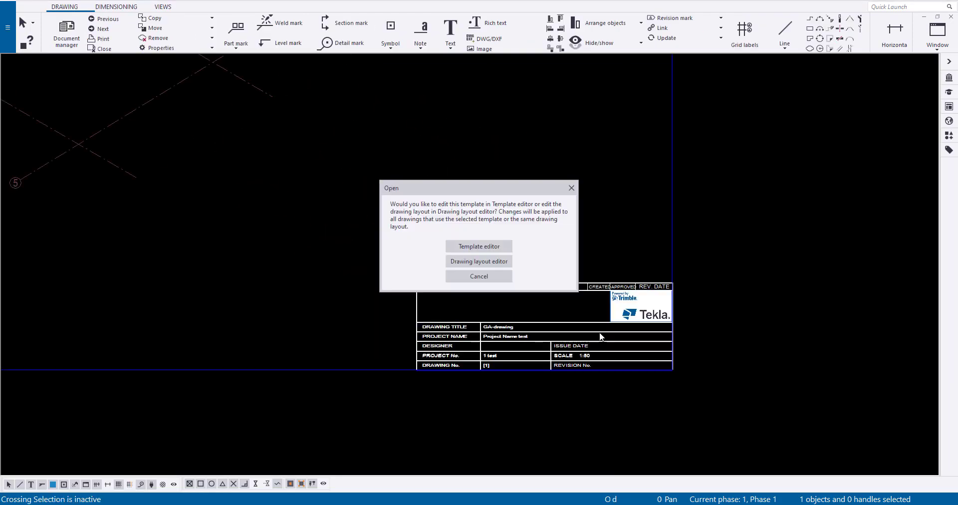
In the Drawing layout editor, place _qrDrawing above and _qrDrawing_1 left of the revision table
{"action": "left_click", "coordinate": [493, 262]}
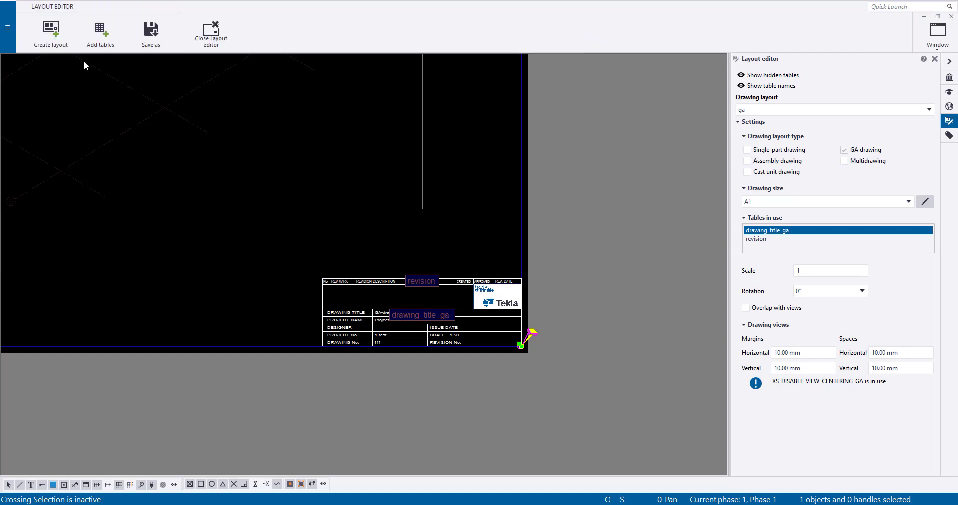
{"action": "left_click", "coordinate": [100, 30]}
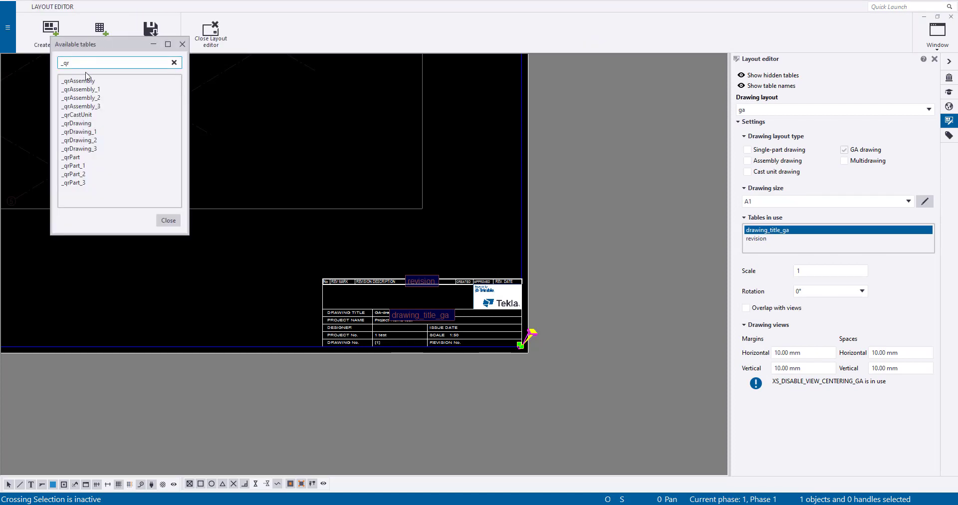
{"action": "left_click", "coordinate": [77, 123]}
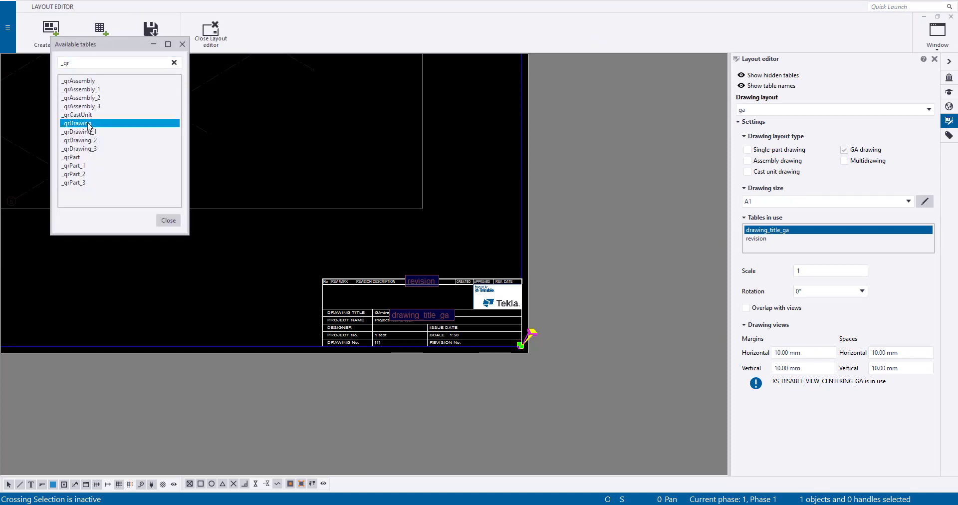
{"action": "left_click", "coordinate": [524, 277]}
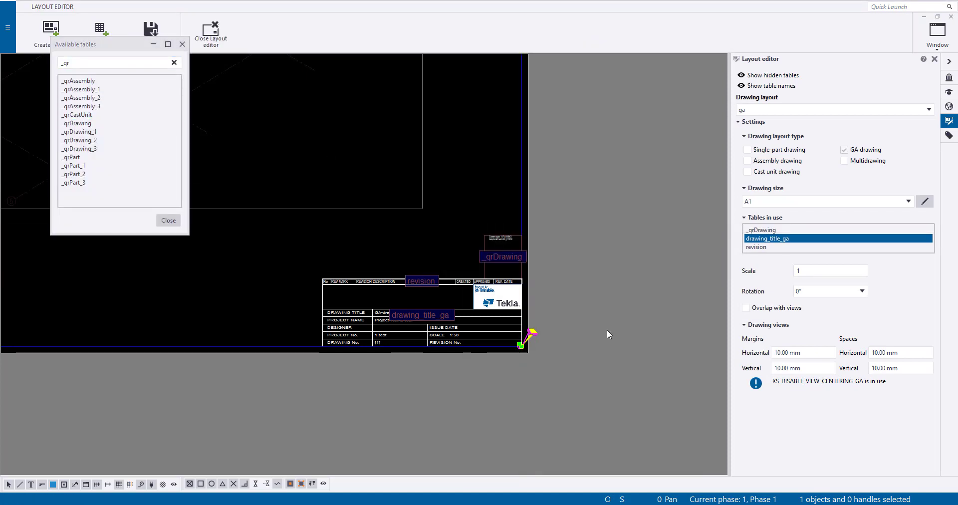
{"action": "left_click", "coordinate": [119, 132]}
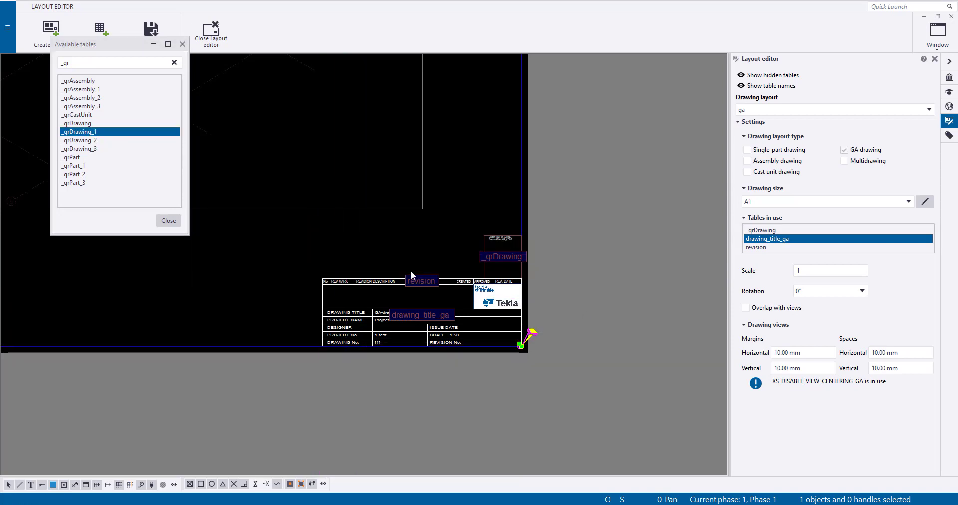
{"action": "left_click", "coordinate": [360, 277]}
Close the layout editor, choosing to save the layout changes
{"action": "scroll", "coordinate": [437, 269], "scroll_direction": "up", "scroll_amount": 3}
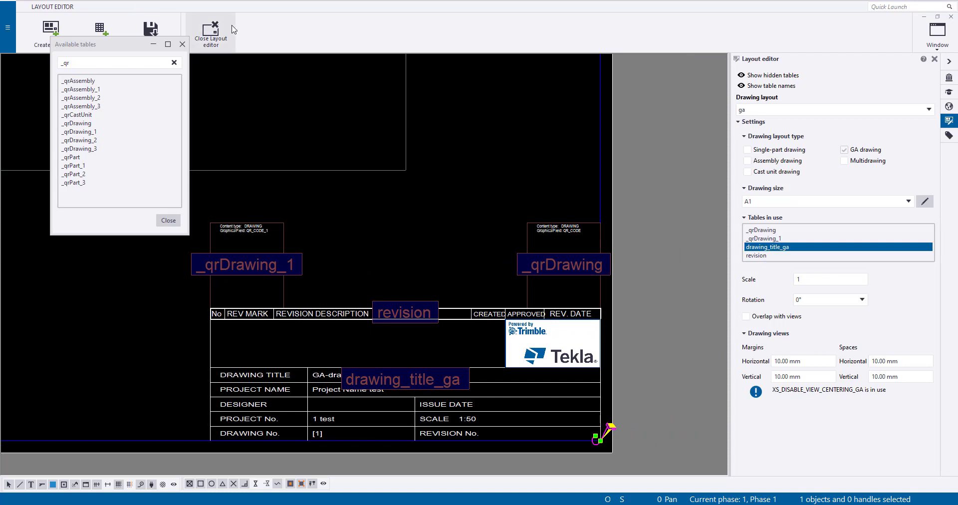
{"action": "left_click", "coordinate": [211, 30]}
{"action": "left_click", "coordinate": [491, 252]}
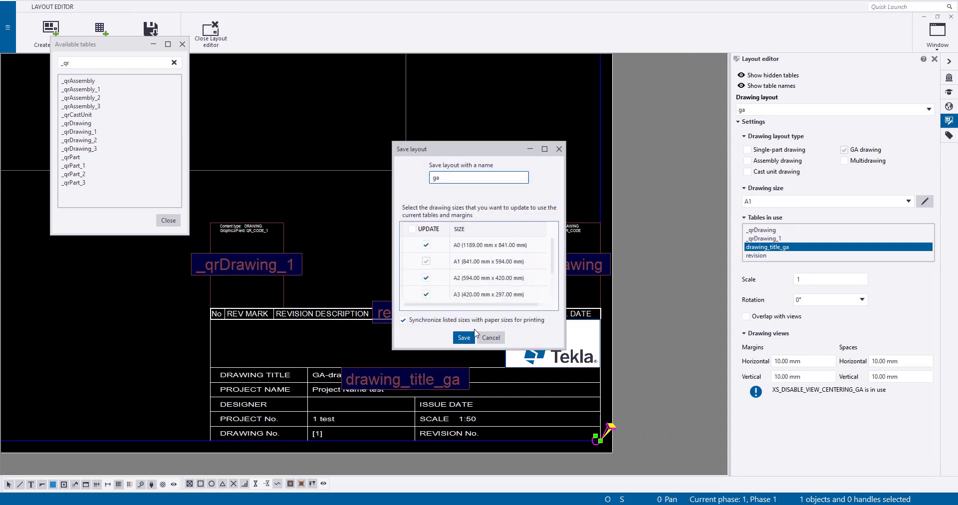
Save the layout as ga and open a QR code table in the Template editor
{"action": "left_click", "coordinate": [475, 316]}
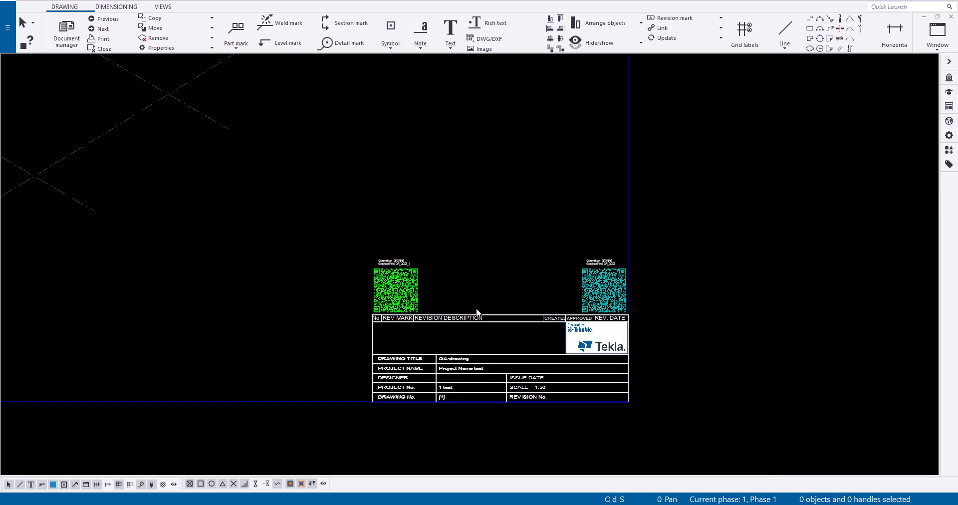
{"action": "scroll", "coordinate": [474, 314], "scroll_direction": "down", "scroll_amount": 2}
{"action": "double_click", "coordinate": [417, 290]}
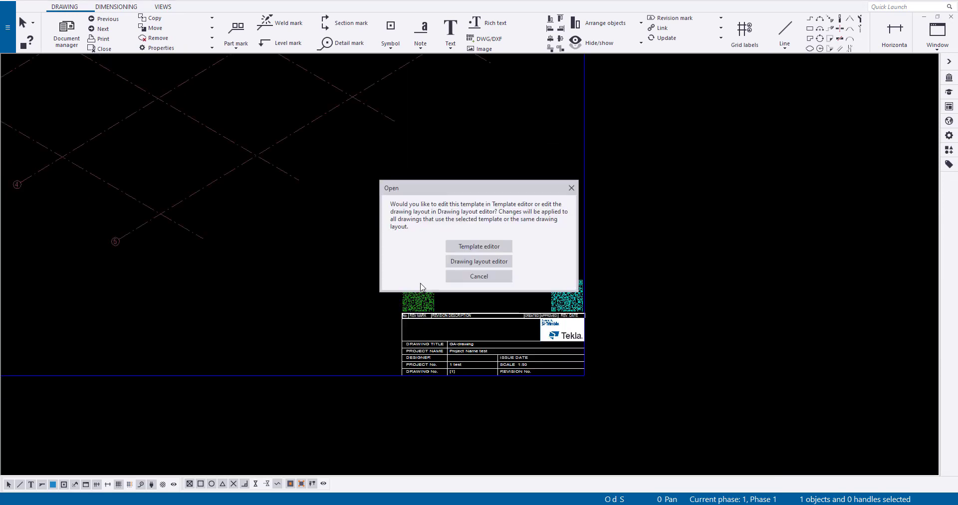
{"action": "left_click", "coordinate": [461, 247]}
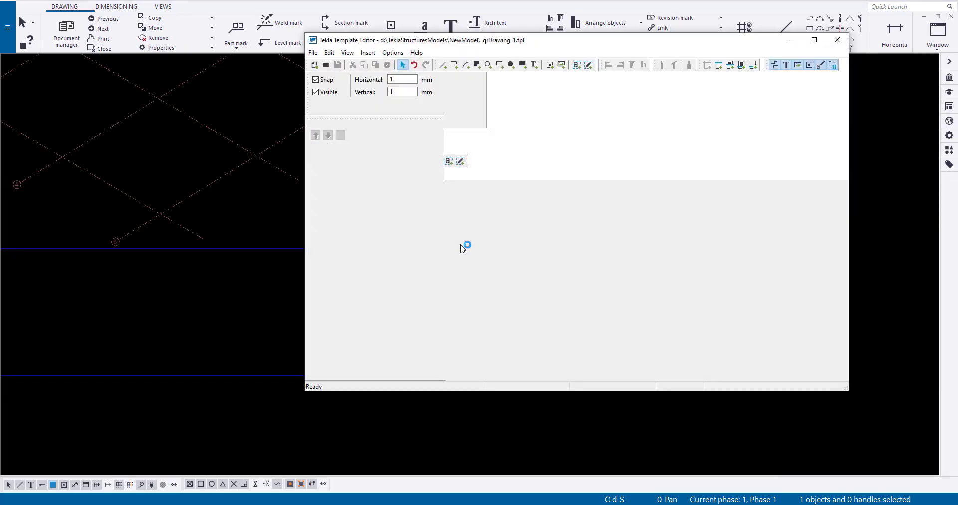
Expand the template tree and open the DRAWING row's properties
{"action": "left_click", "coordinate": [318, 149]}
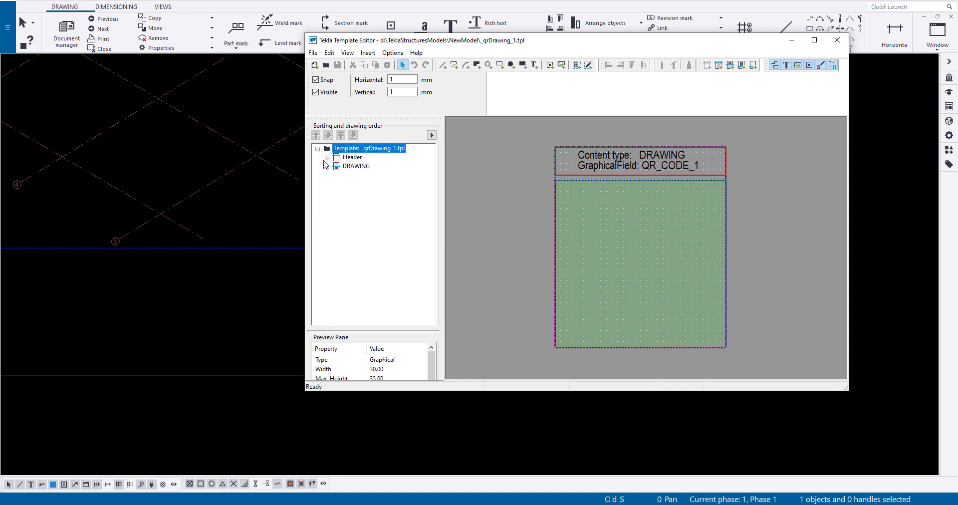
{"action": "left_click", "coordinate": [327, 166]}
{"action": "double_click", "coordinate": [355, 166]}
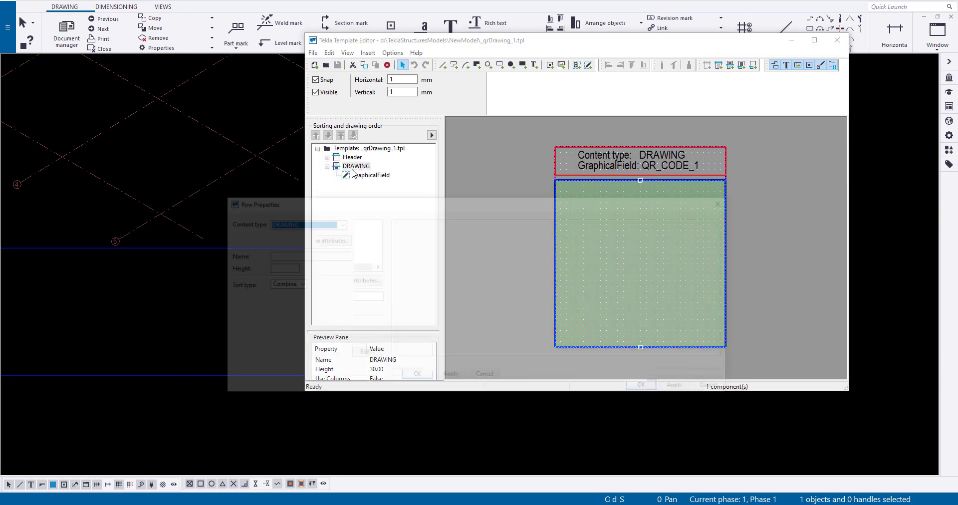
{"action": "left_click_drag", "start_coordinate": [350, 204], "coordinate": [353, 235]}
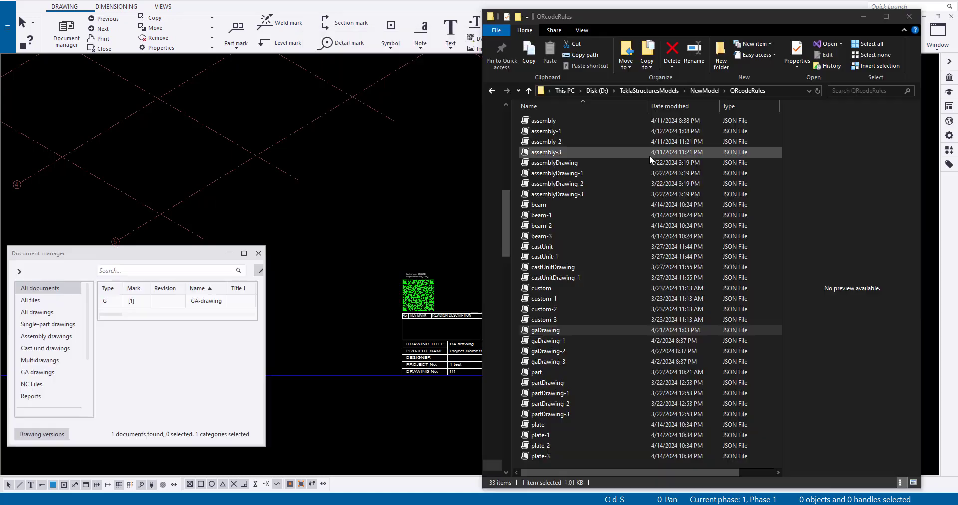
Open gaDrawing.json from the QRcodeRules folder in Notepad++
{"action": "left_click", "coordinate": [594, 330]}
{"action": "right_click", "coordinate": [594, 331]}
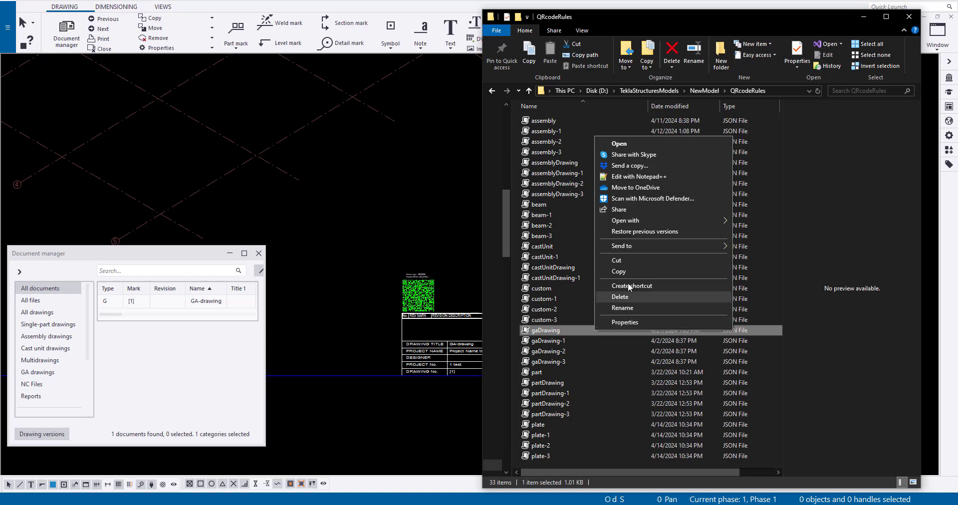
{"action": "left_click", "coordinate": [660, 179]}
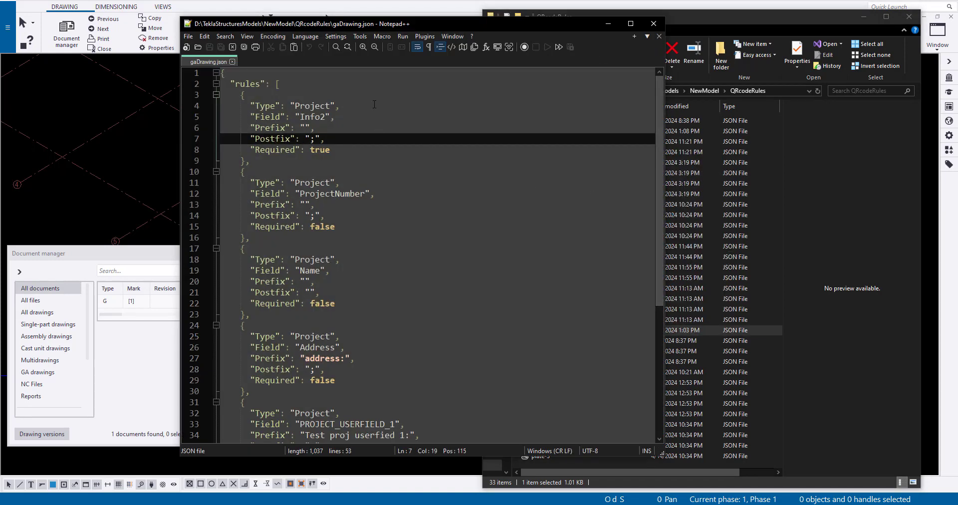
Review the gaDrawing.json rules, highlighting the PROJECT_USERFIELD_1 field name
{"action": "scroll", "coordinate": [375, 104], "scroll_direction": "down", "scroll_amount": 5}
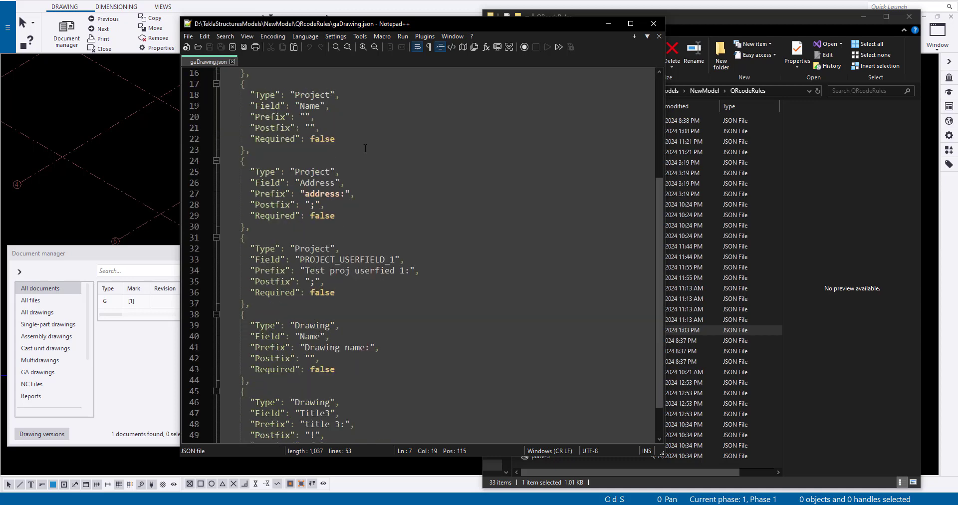
{"action": "double_click", "coordinate": [325, 260]}
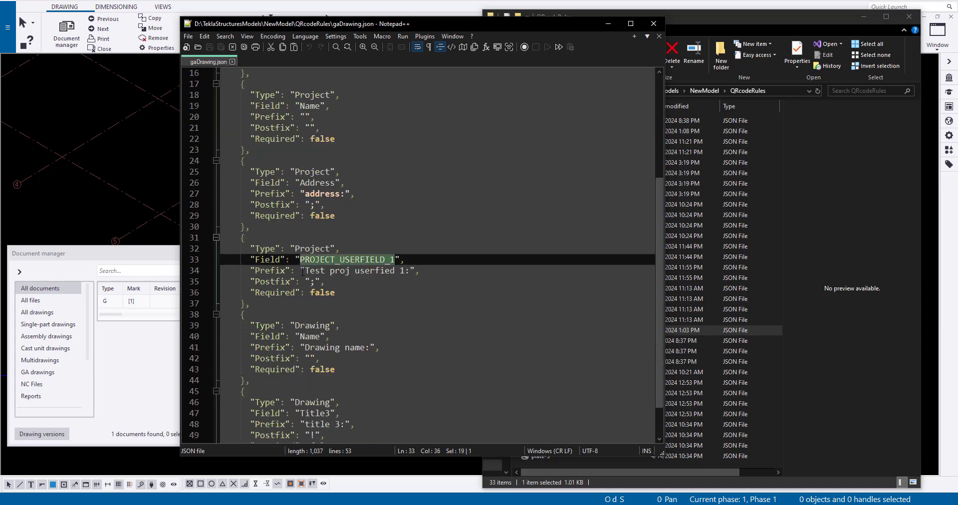
{"action": "scroll", "coordinate": [353, 271], "scroll_direction": "down", "scroll_amount": 2}
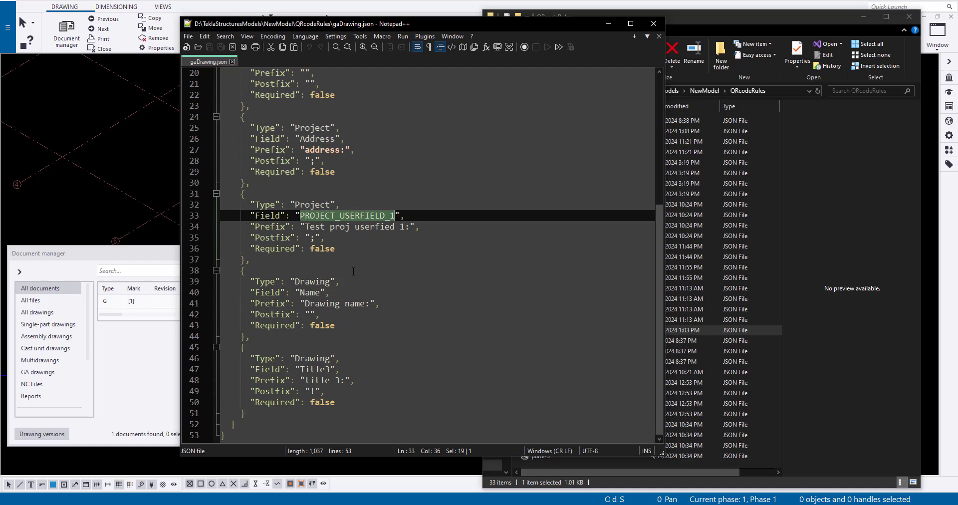
{"action": "scroll", "coordinate": [353, 271], "scroll_direction": "up", "scroll_amount": 7}
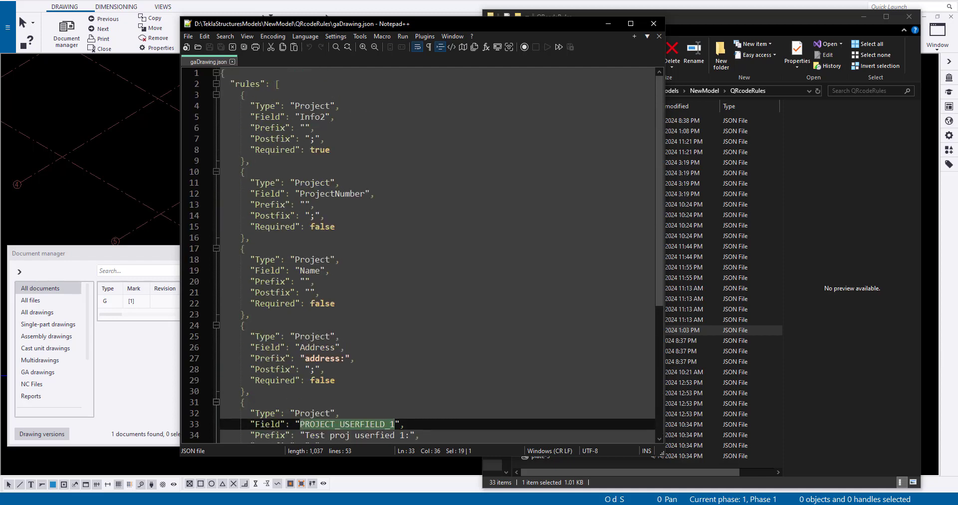
{"action": "left_click", "coordinate": [320, 106]}
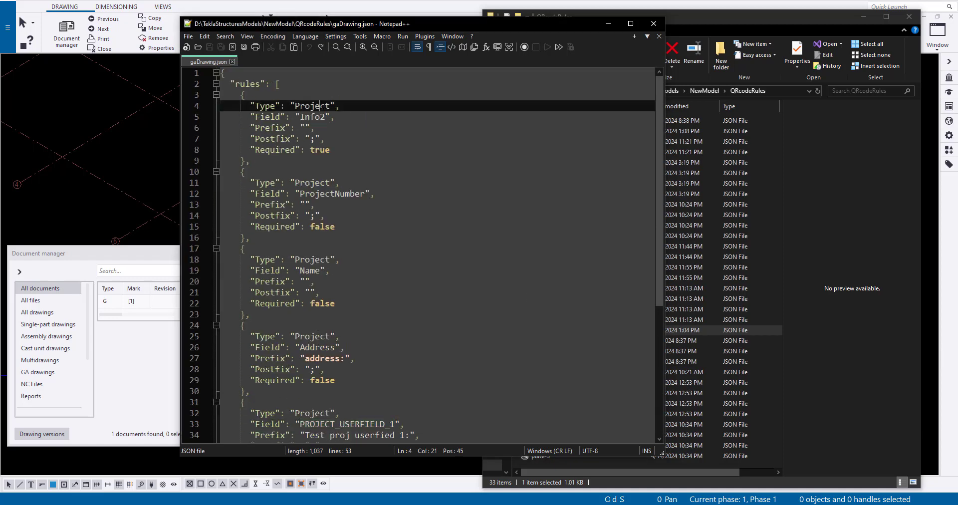
Give the first rule Prefix 'any text' and Postfix 'some text', then save
{"action": "left_click", "coordinate": [306, 128]}
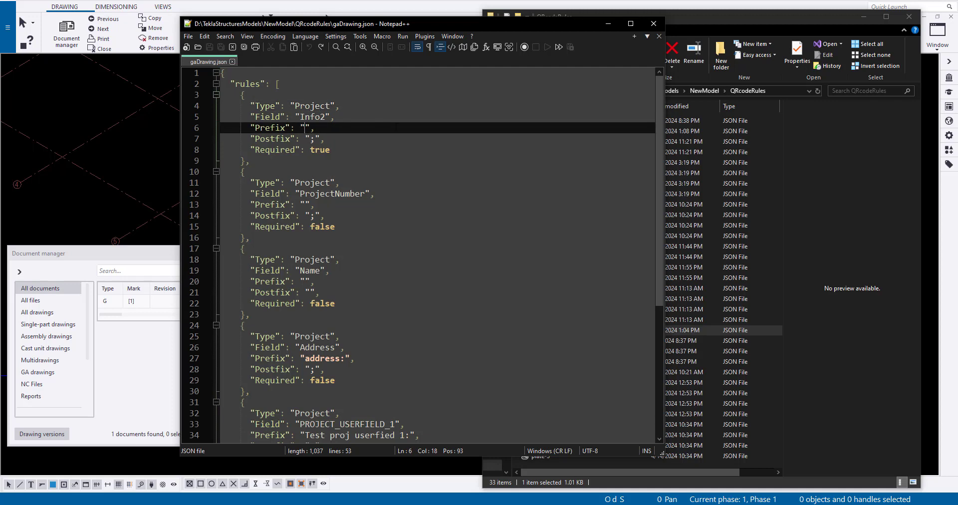
{"action": "type", "text": "s"}
{"action": "key", "text": "BackSpace"}
{"action": "type", "text": "any"}
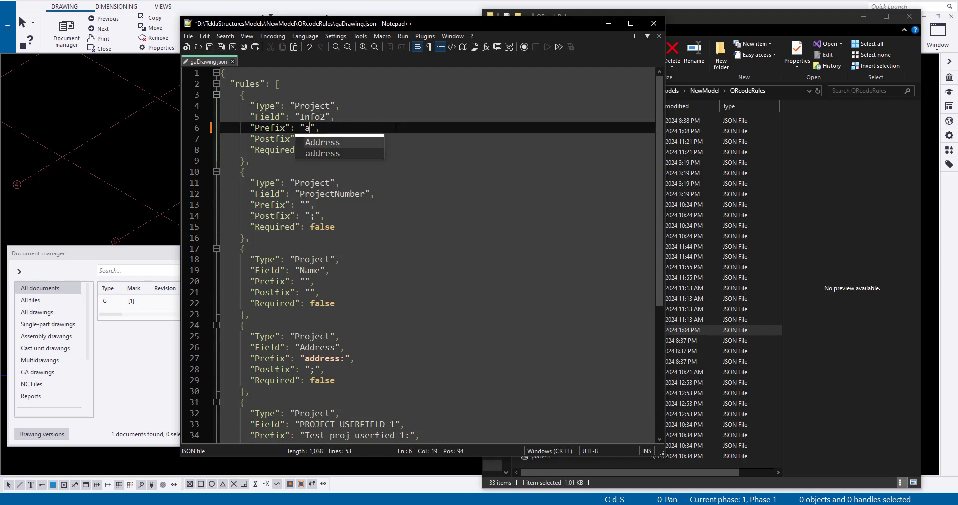
{"action": "type", "text": " text"}
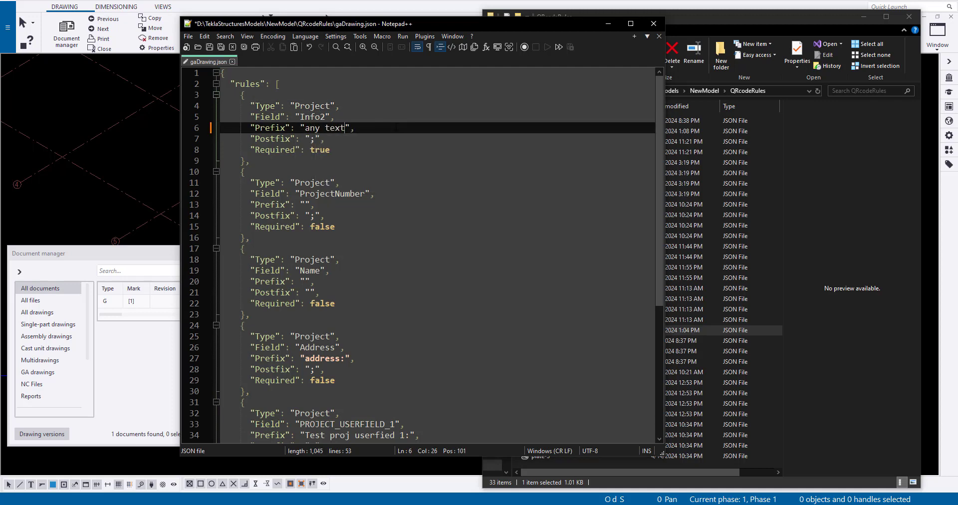
{"action": "key", "text": "Down"}
{"action": "key", "text": "Left"}
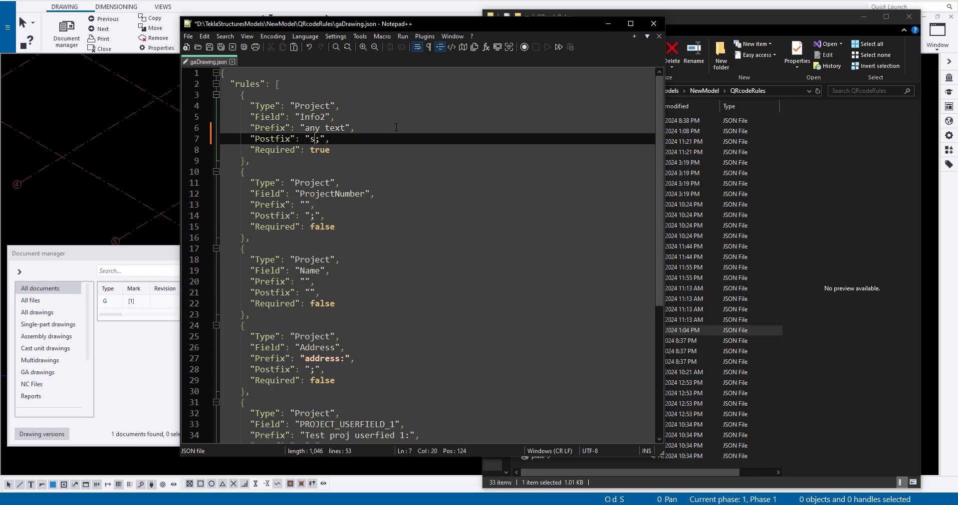
{"action": "type", "text": "some text"}
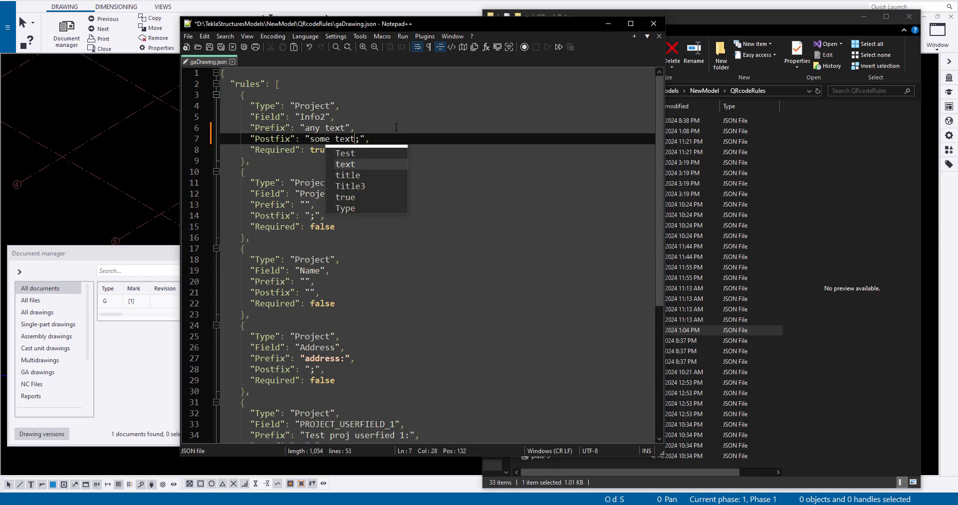
{"action": "key", "text": "ctrl+s"}
Undo the prefix and postfix edits, set the first rule's Required to false, and save
{"action": "key", "text": "Escape"}
{"action": "key", "text": "Up"}
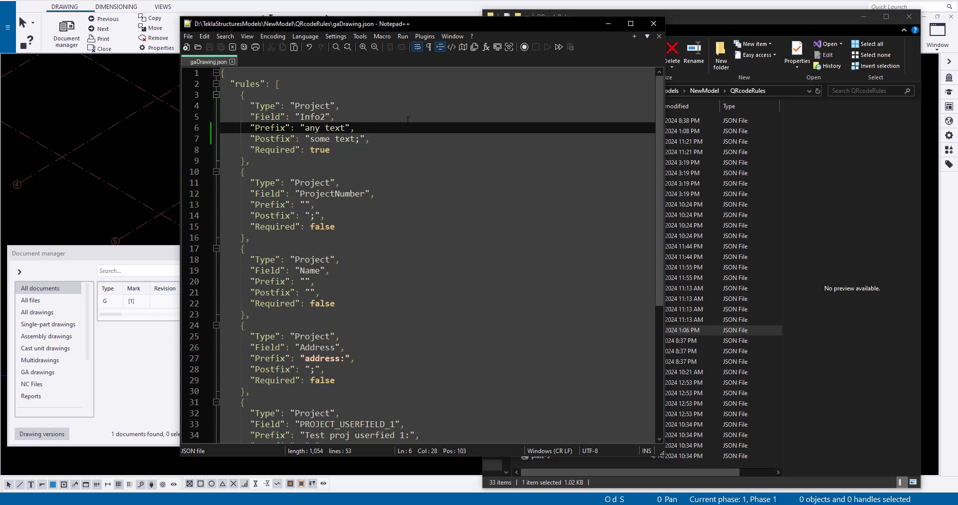
{"action": "key", "text": "ctrl+z"}
{"action": "key", "text": "ctrl+z"}
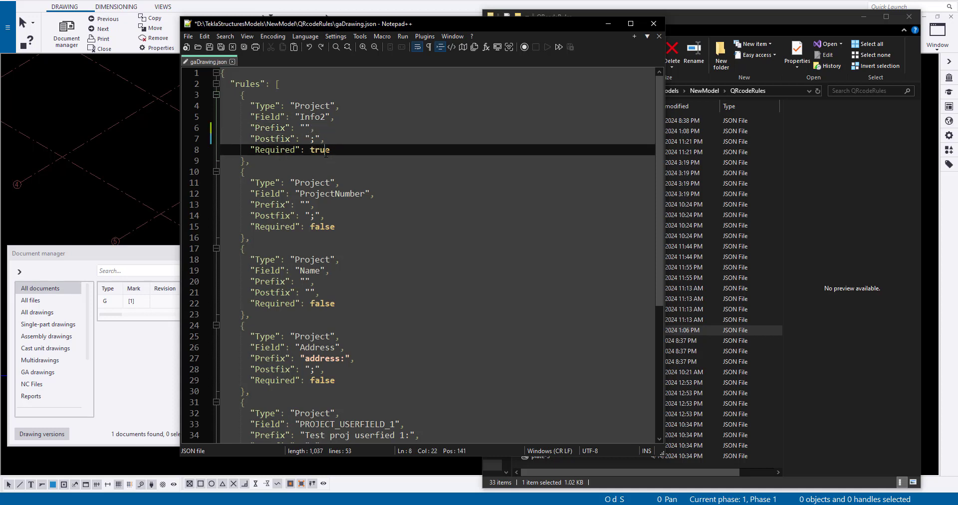
{"action": "double_click", "coordinate": [322, 150]}
{"action": "type", "text": "false"}
{"action": "key", "text": "ctrl+s"}
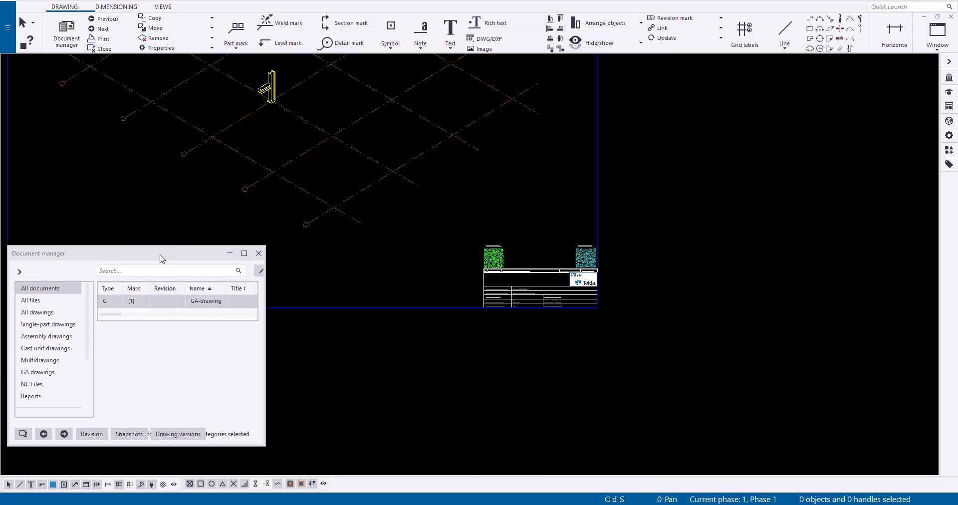
Zoom and pan the GA drawing to inspect the QR_CODE_1 and QR_CODE tables above the title block
{"action": "scroll", "coordinate": [556, 262], "scroll_direction": "up", "scroll_amount": 2}
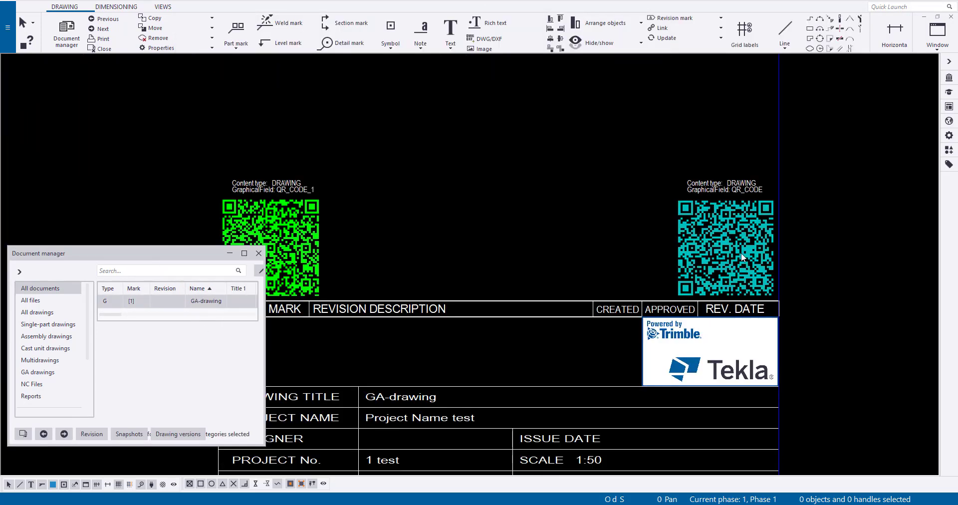
{"action": "scroll", "coordinate": [535, 333], "scroll_direction": "down", "scroll_amount": 8}
{"action": "mouse_move", "coordinate": [534, 333]}
{"action": "middle_mouse_down"}
{"action": "mouse_move", "coordinate": [466, 210]}
{"action": "mouse_move", "coordinate": [573, 257]}
{"action": "middle_mouse_up"}
{"action": "scroll", "coordinate": [583, 297], "scroll_direction": "up", "scroll_amount": 4}
{"action": "scroll", "coordinate": [583, 297], "scroll_direction": "up", "scroll_amount": 4}
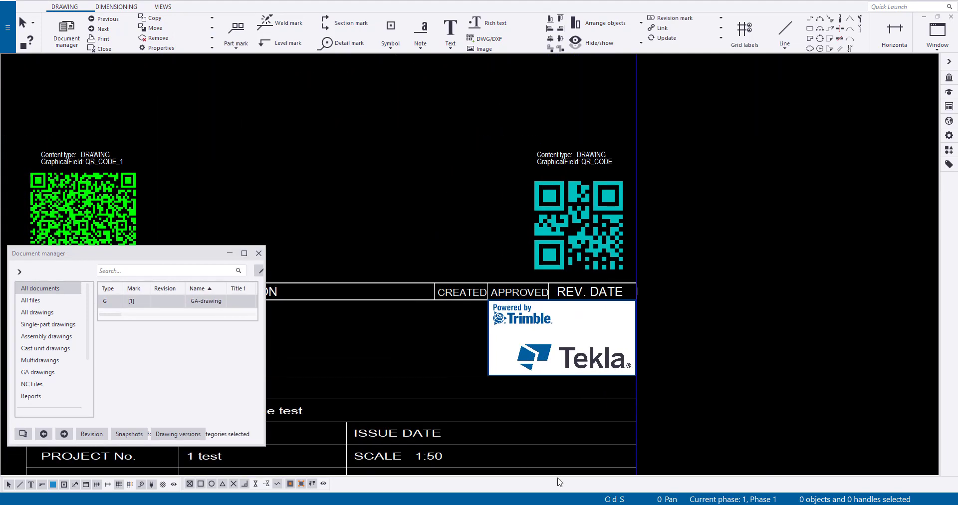
Set the first rule's Required back to true, save, and reopen the GA-drawing
{"action": "key", "text": "alt+Tab"}
{"action": "double_click", "coordinate": [319, 149]}
{"action": "type", "text": "t"}
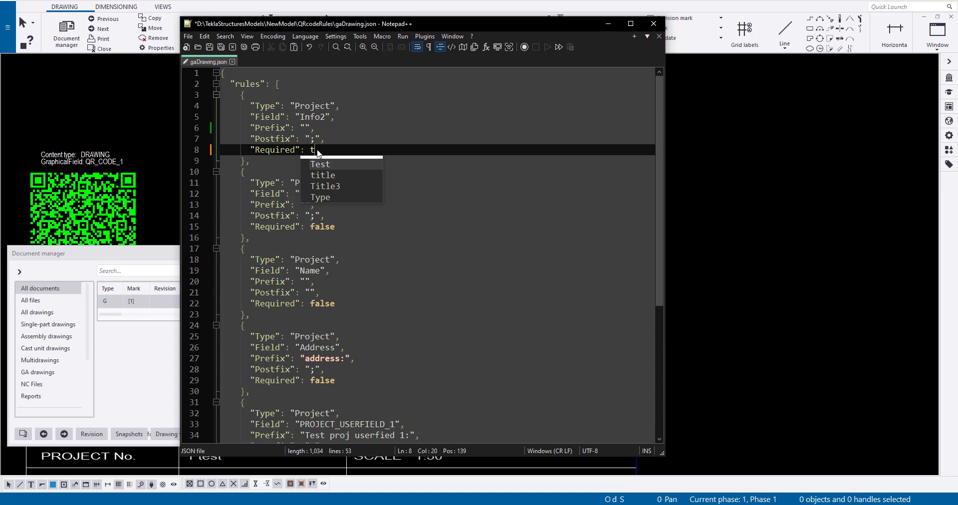
{"action": "type", "text": "rue"}
{"action": "key", "text": "ctrl+s"}
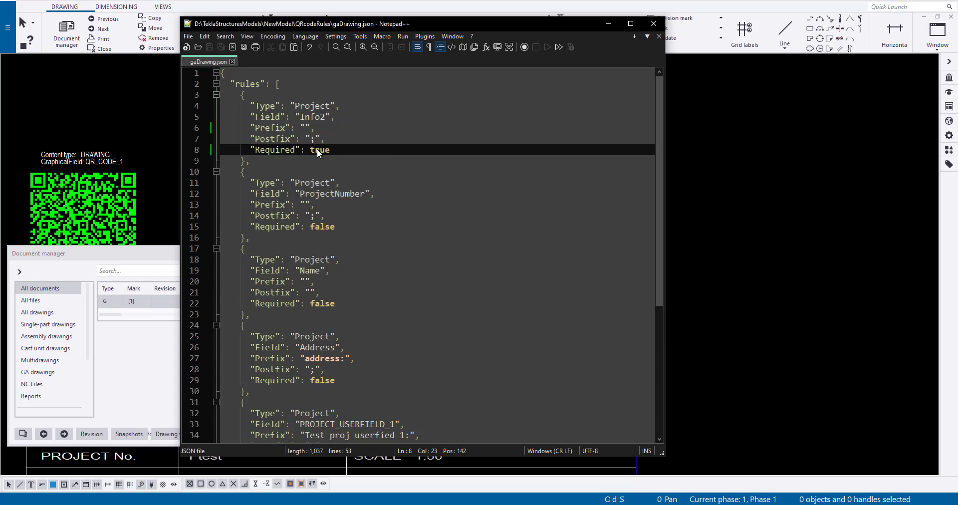
{"action": "key", "text": "alt+Tab"}
{"action": "double_click", "coordinate": [134, 301]}
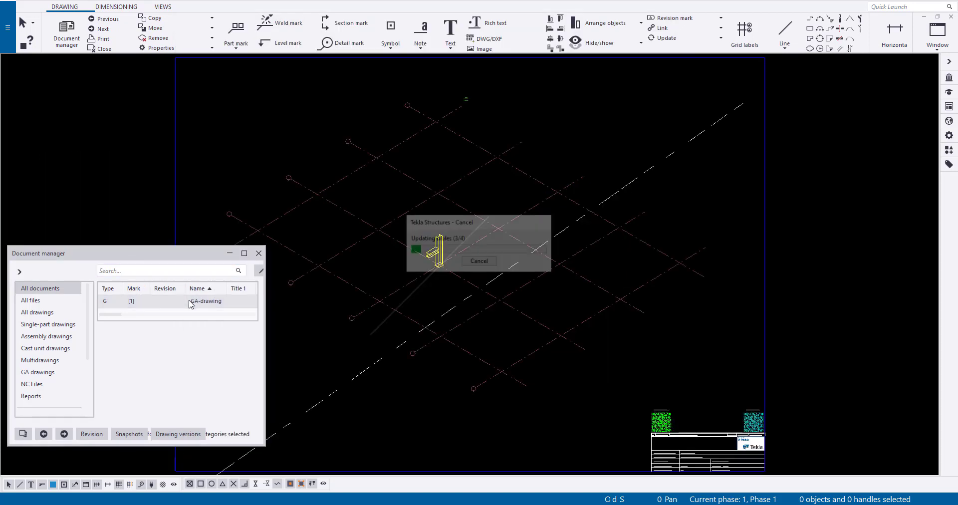
{"action": "scroll", "coordinate": [630, 306], "scroll_direction": "up", "scroll_amount": 5}
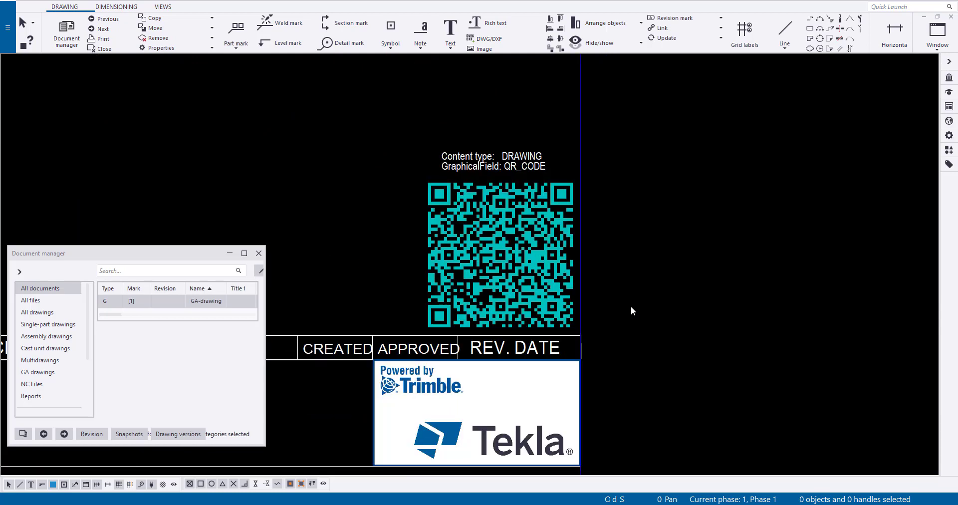
Insert stray text 'asdf' after the first rule's brace, save, and reopen the GA-drawing to see the JSON error
{"action": "key", "text": "alt+Tab"}
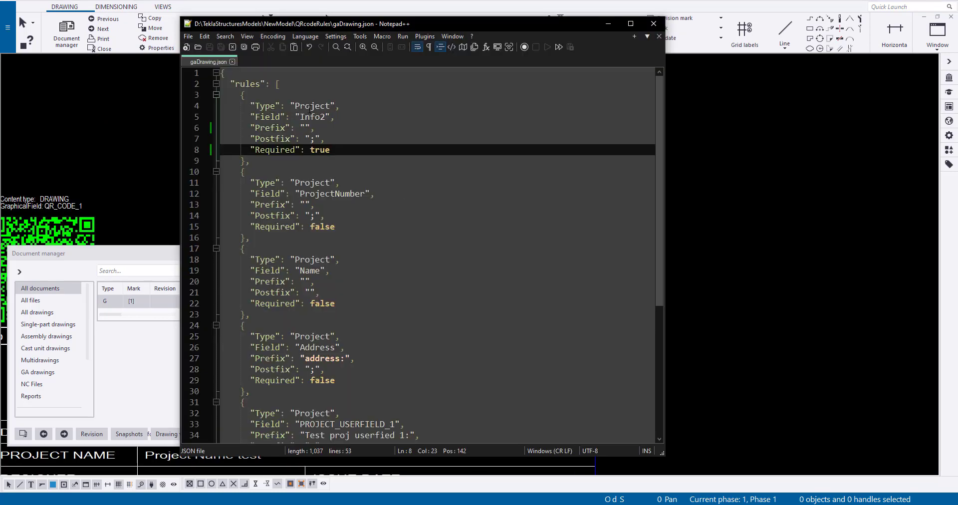
{"action": "left_click", "coordinate": [298, 95]}
{"action": "type", "text": "asdf"}
{"action": "key", "text": "ctrl+s"}
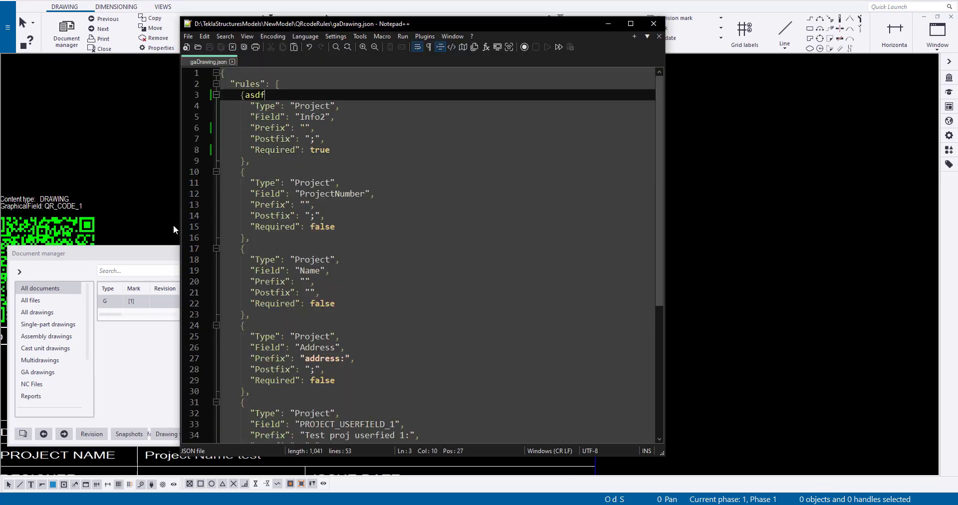
{"action": "left_click", "coordinate": [173, 224]}
{"action": "double_click", "coordinate": [149, 301]}
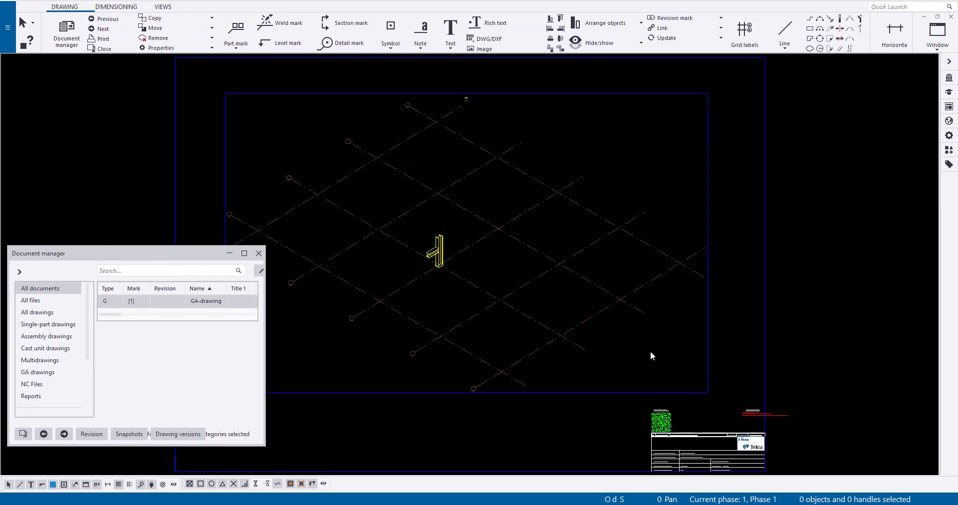
{"action": "scroll", "coordinate": [651, 356], "scroll_direction": "up", "scroll_amount": 10}
{"action": "middle_click_drag", "start_coordinate": [664, 307], "coordinate": [529, 239]}
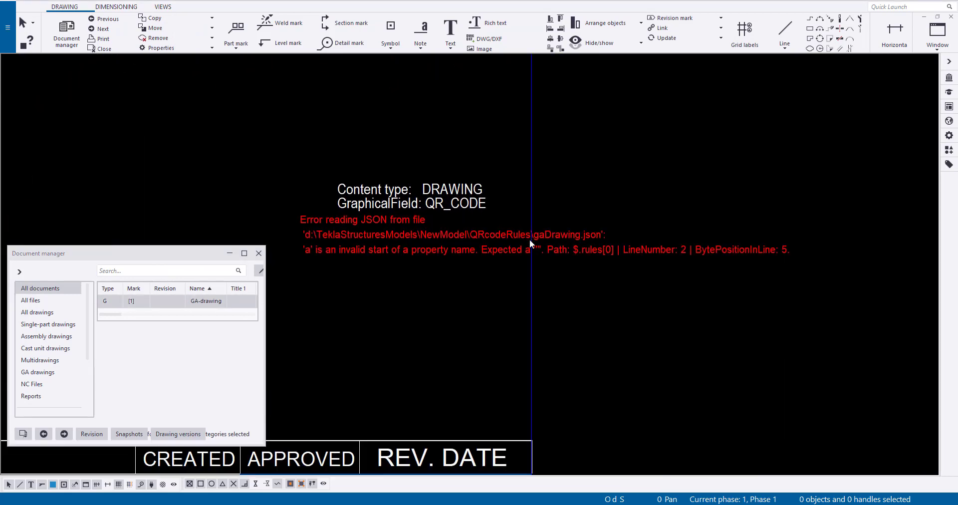
{"action": "scroll", "coordinate": [534, 240], "scroll_direction": "up", "scroll_amount": 2}
Close the current drawing and create an assembly drawing of the column
{"action": "key", "text": "ctrl+F4"}
{"action": "right_click", "coordinate": [474, 186]}
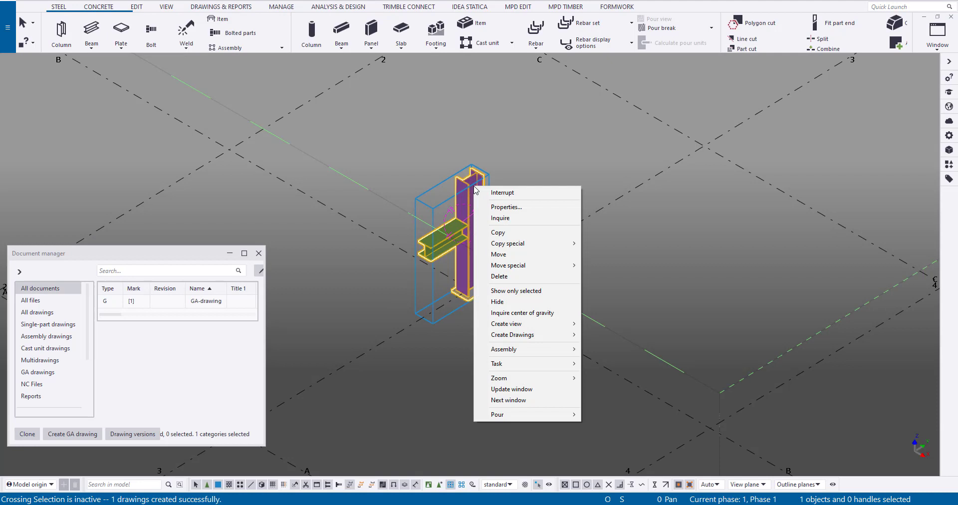
{"action": "mouse_move", "coordinate": [545, 338]}
{"action": "left_click", "coordinate": [604, 336]}
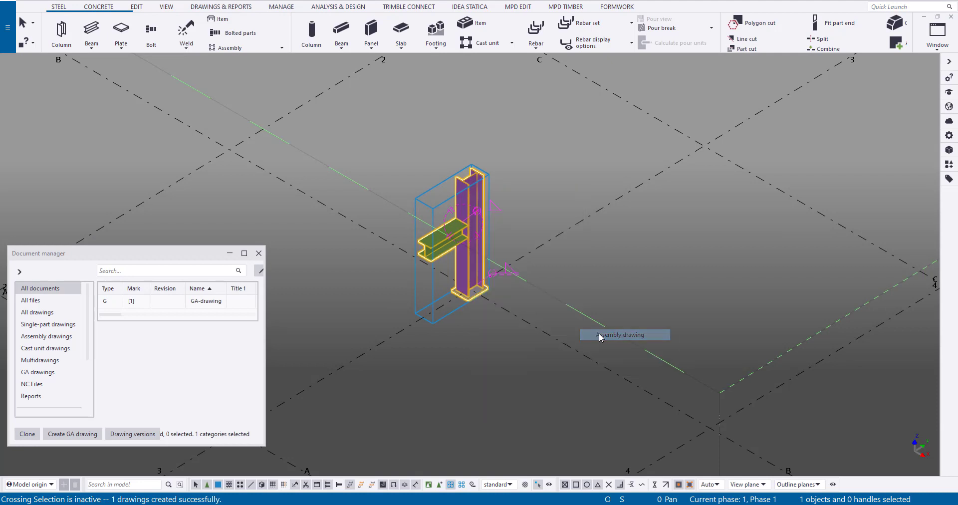
Open the new C.1 assembly drawing in the drawing layout editor
{"action": "double_click", "coordinate": [139, 319]}
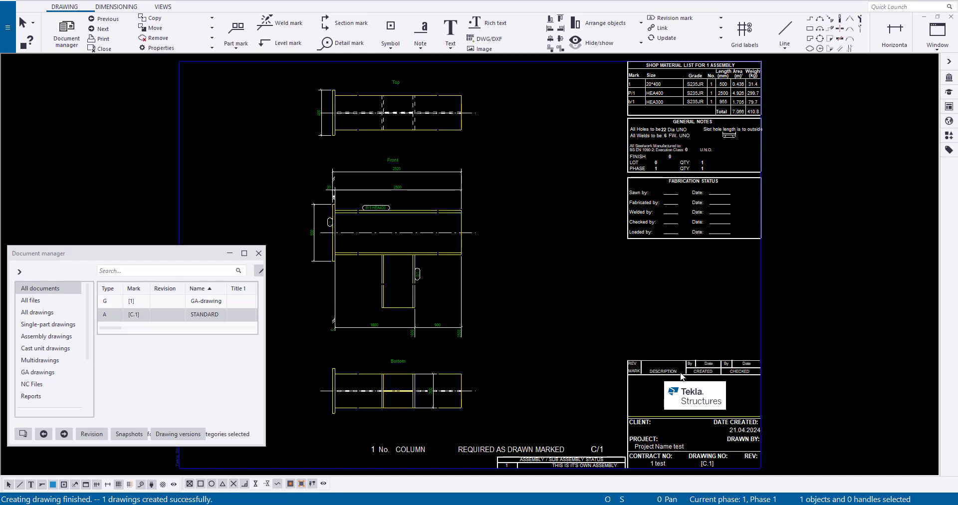
{"action": "double_click", "coordinate": [684, 382]}
{"action": "left_click", "coordinate": [500, 264]}
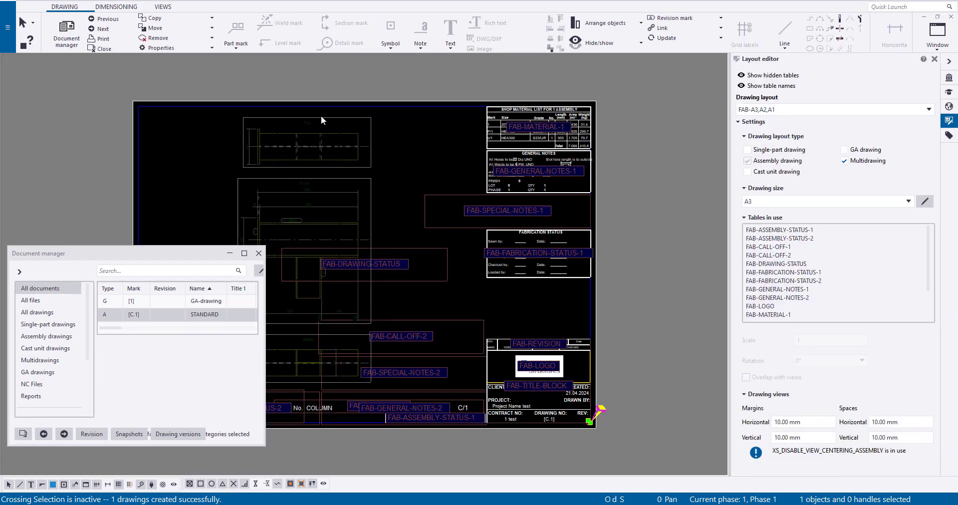
Place the _qrAssembly table above the title block and _qrDrawing at its right
{"action": "left_click", "coordinate": [100, 28]}
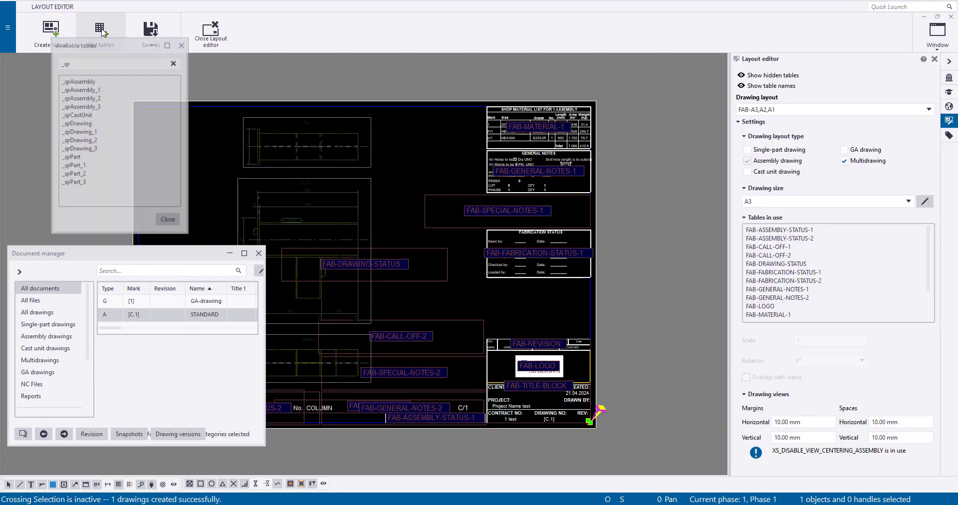
{"action": "left_click", "coordinate": [104, 81]}
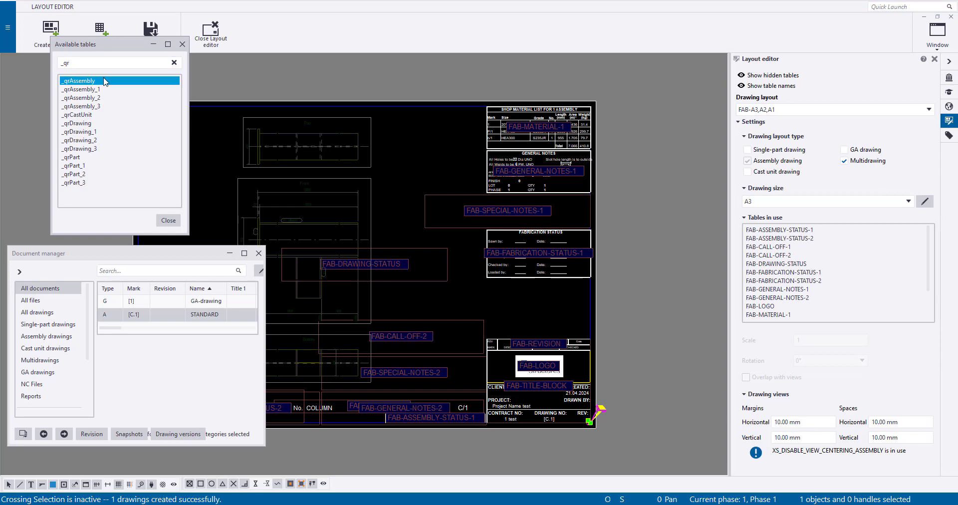
{"action": "left_click", "coordinate": [487, 339]}
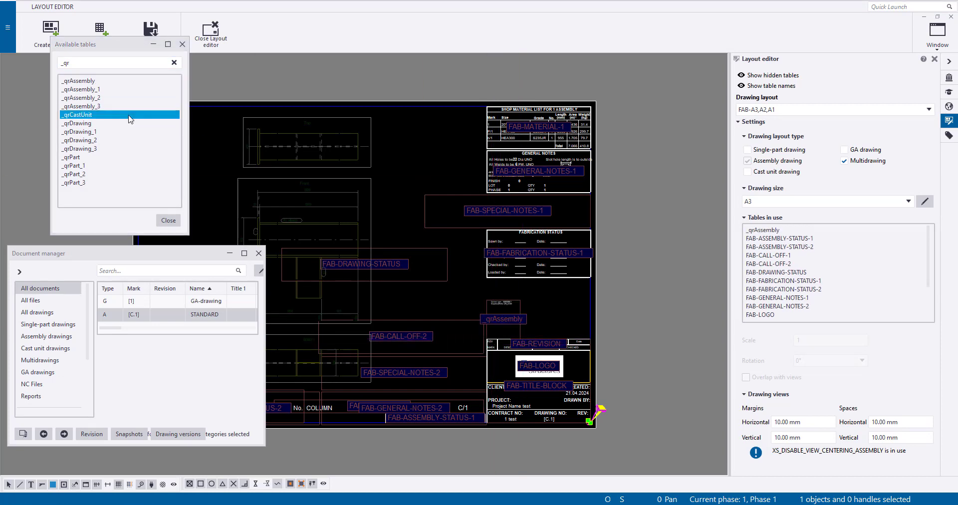
{"action": "left_click", "coordinate": [117, 123]}
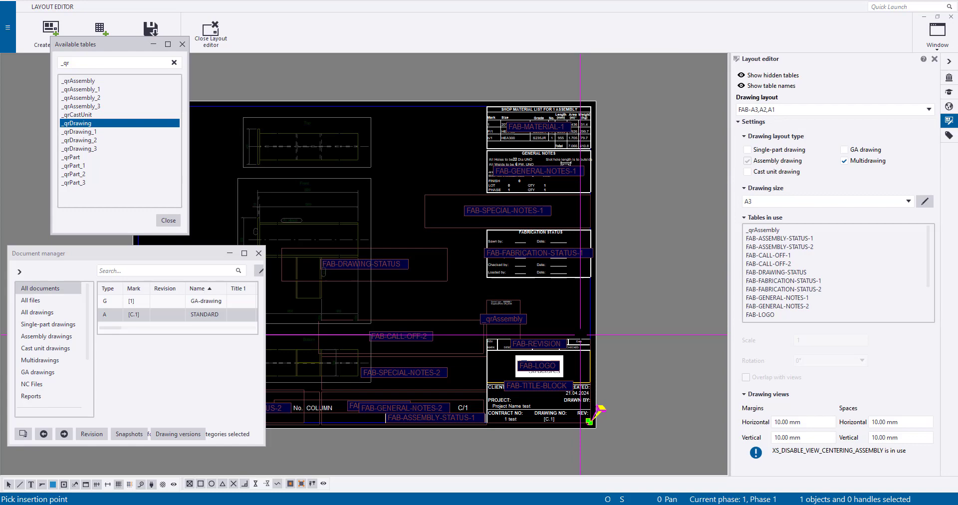
{"action": "left_click", "coordinate": [489, 335]}
Close the layout editor and save the FAB-A3,A2,A1 layout
{"action": "left_click", "coordinate": [211, 31]}
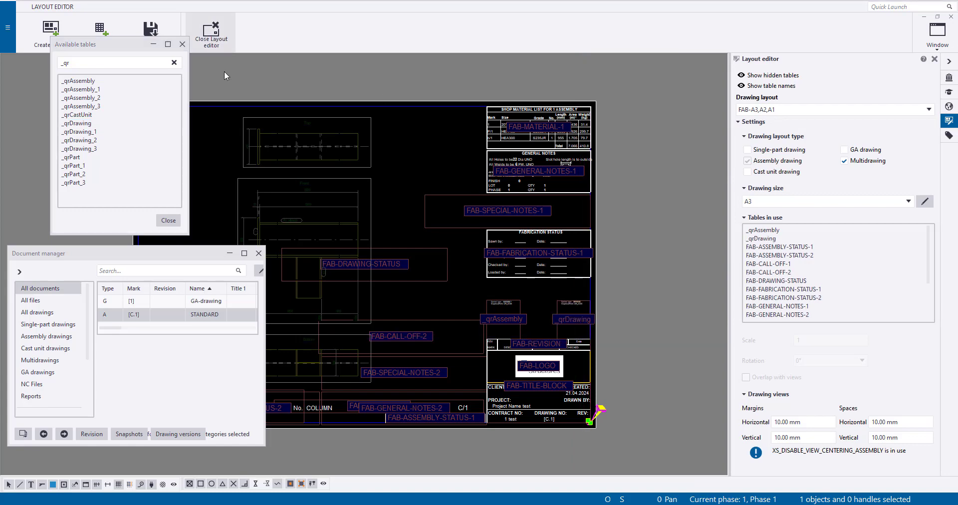
{"action": "key", "text": "Return"}
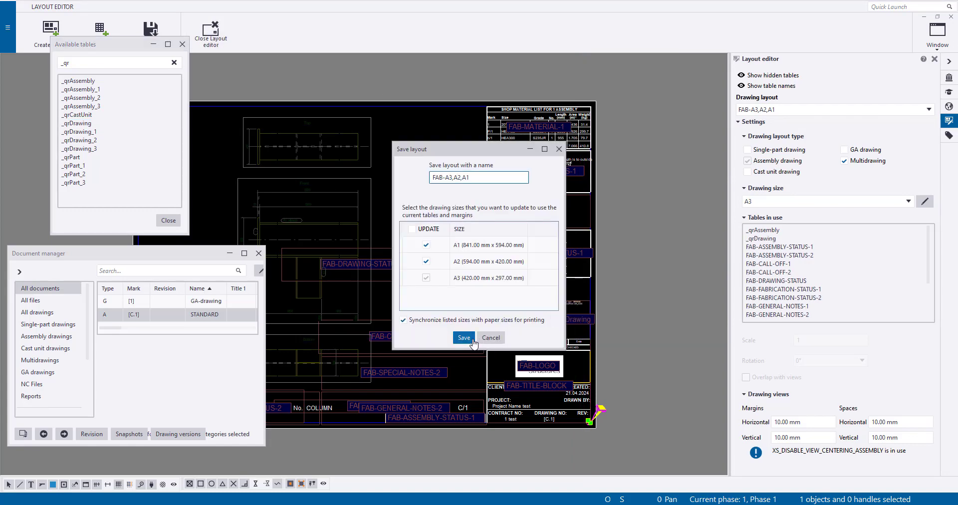
{"action": "left_click", "coordinate": [466, 336]}
{"action": "scroll", "coordinate": [526, 253], "scroll_direction": "up", "scroll_amount": 5}
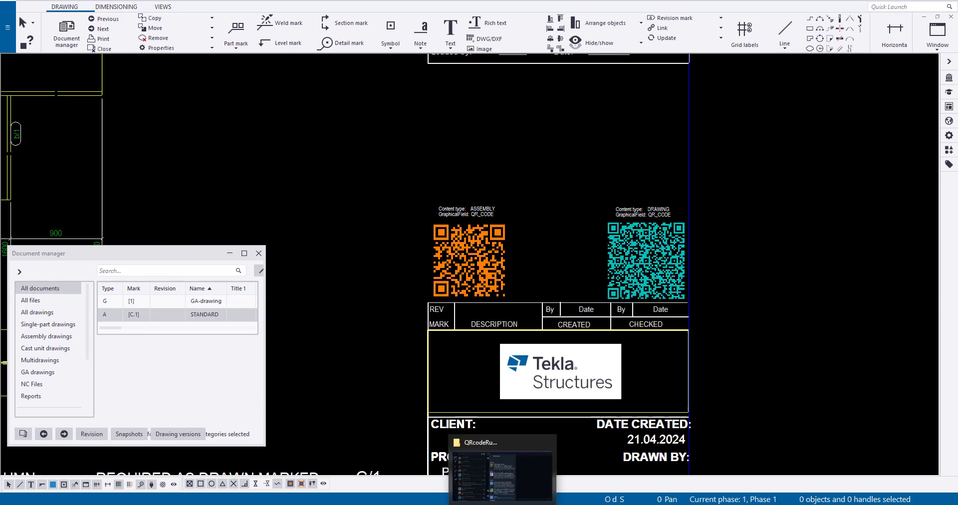
Open assemblyDrawing.json from the QRcodeRules folder in Notepad++
{"action": "left_click", "coordinate": [501, 472]}
{"action": "right_click", "coordinate": [535, 140]}
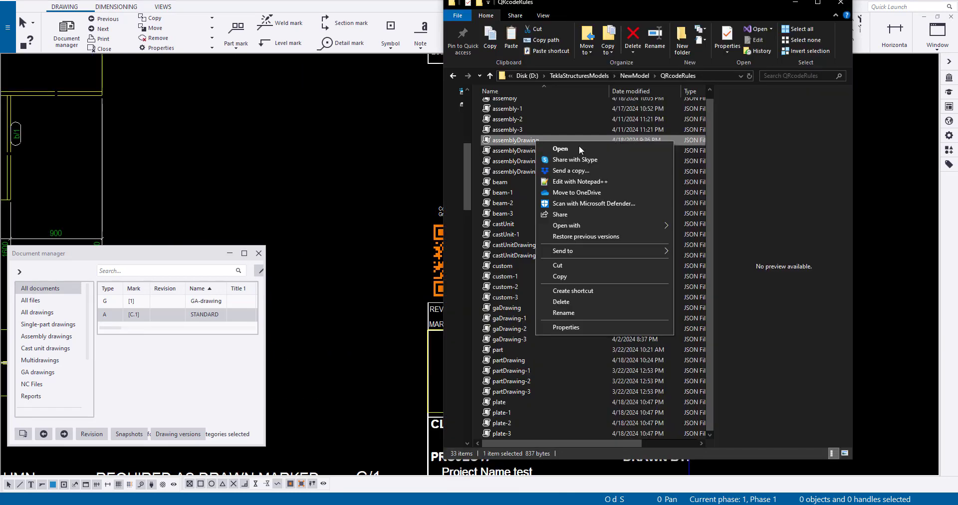
{"action": "left_click", "coordinate": [586, 184]}
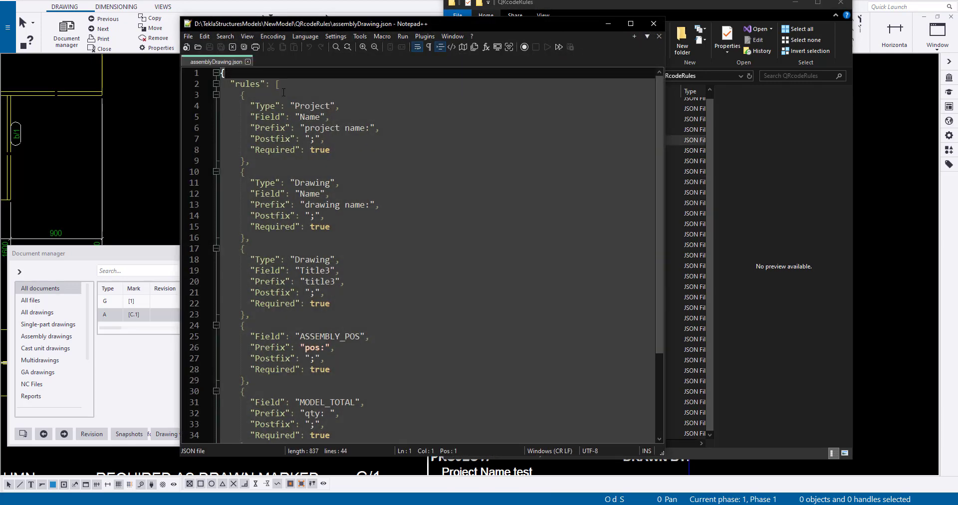
{"action": "scroll", "coordinate": [283, 93], "scroll_direction": "down", "scroll_amount": 4}
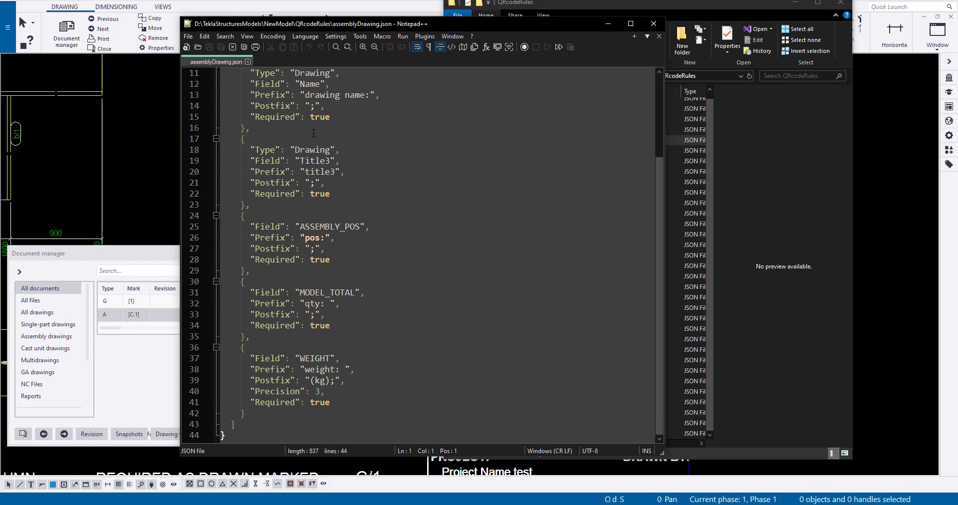
Open assembly.json in a new Notepad++ tab and review its rules
{"action": "left_click", "coordinate": [762, 217]}
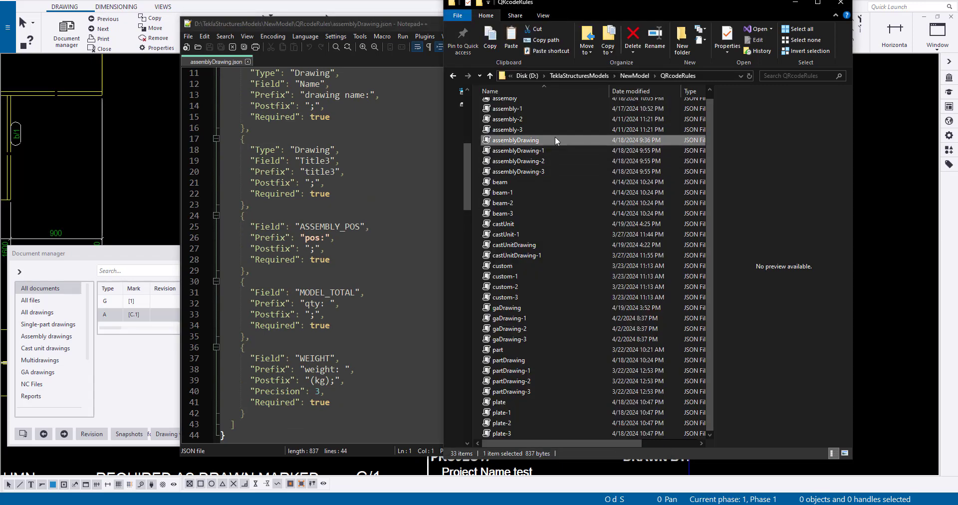
{"action": "left_click", "coordinate": [532, 100]}
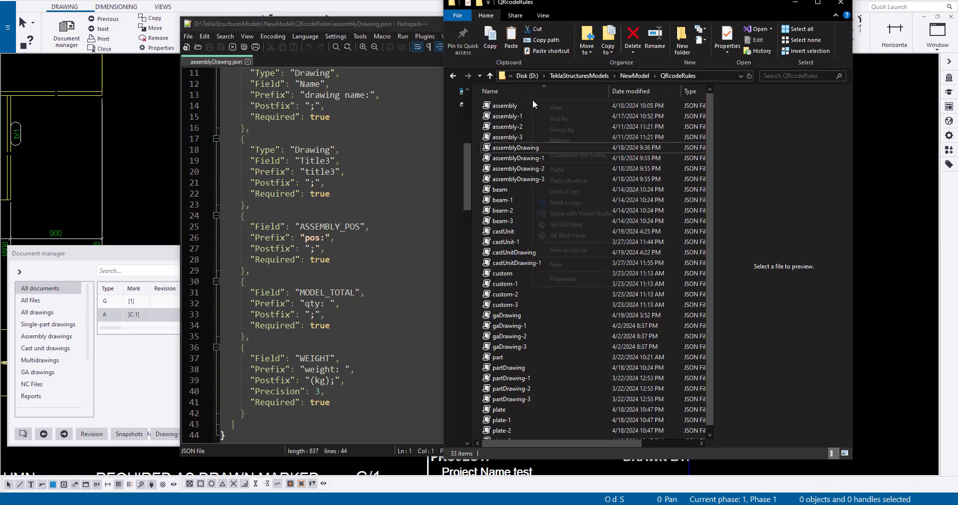
{"action": "right_click", "coordinate": [516, 106]}
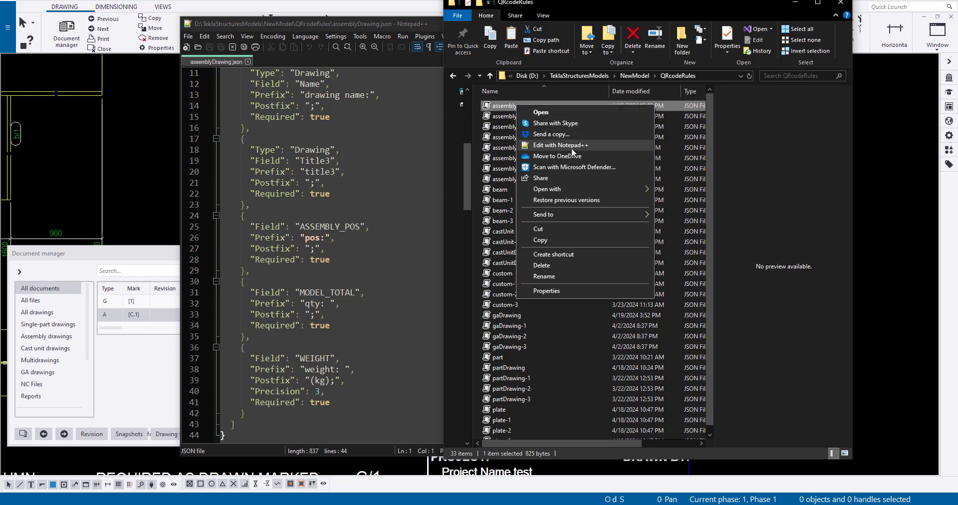
{"action": "left_click", "coordinate": [554, 145]}
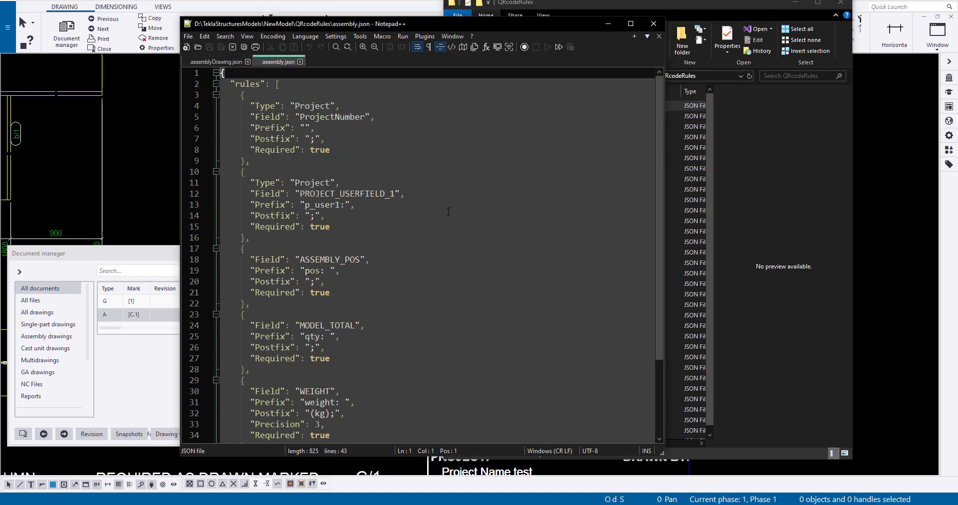
{"action": "scroll", "coordinate": [448, 212], "scroll_direction": "down", "scroll_amount": 3}
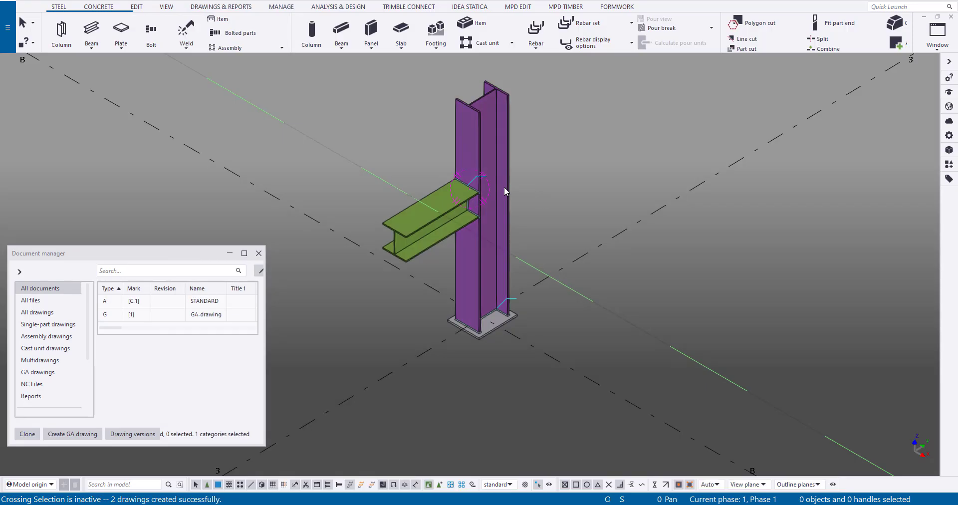
Create single-part drawings of the column and base plate, then open drawing P.1
{"action": "left_click", "coordinate": [504, 186]}
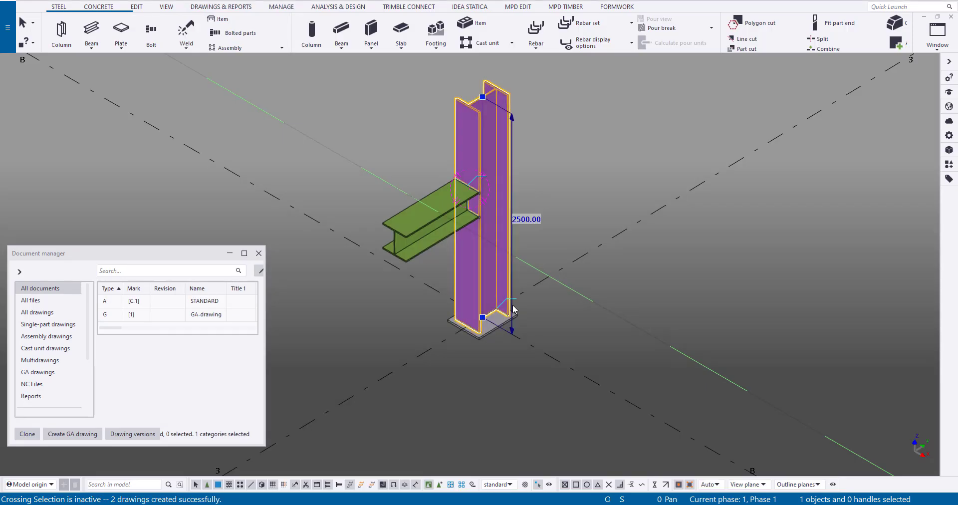
{"action": "left_click", "coordinate": [491, 336], "text": "shift"}
{"action": "right_click", "coordinate": [492, 336]}
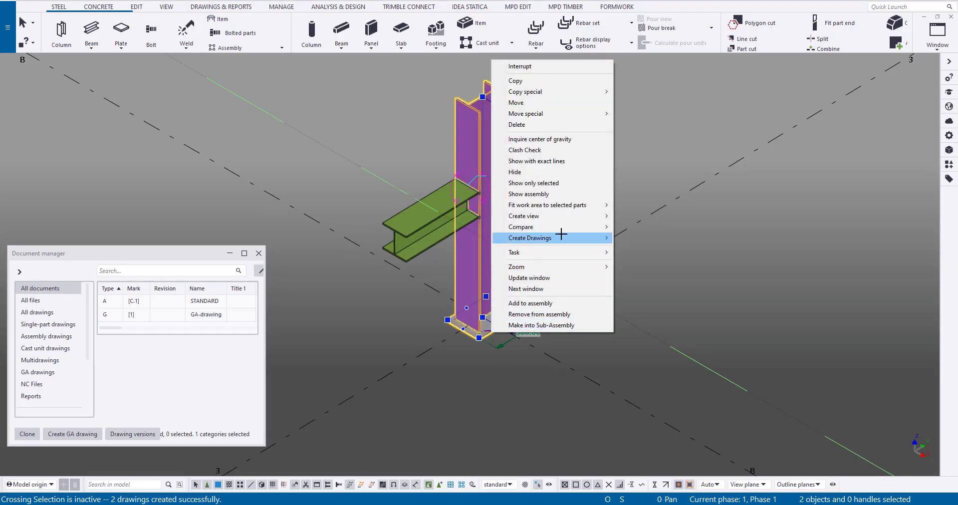
{"action": "mouse_move", "coordinate": [561, 237]}
{"action": "left_click", "coordinate": [644, 239]}
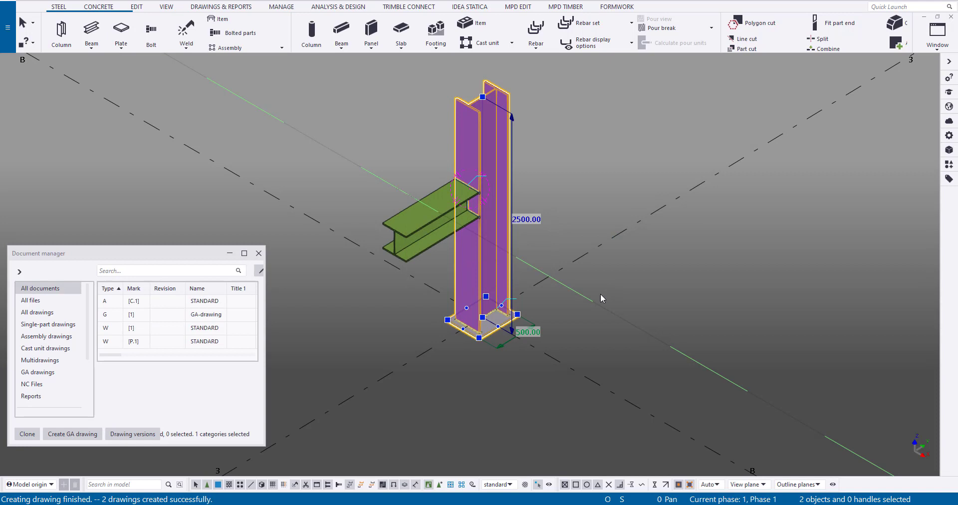
{"action": "double_click", "coordinate": [188, 344]}
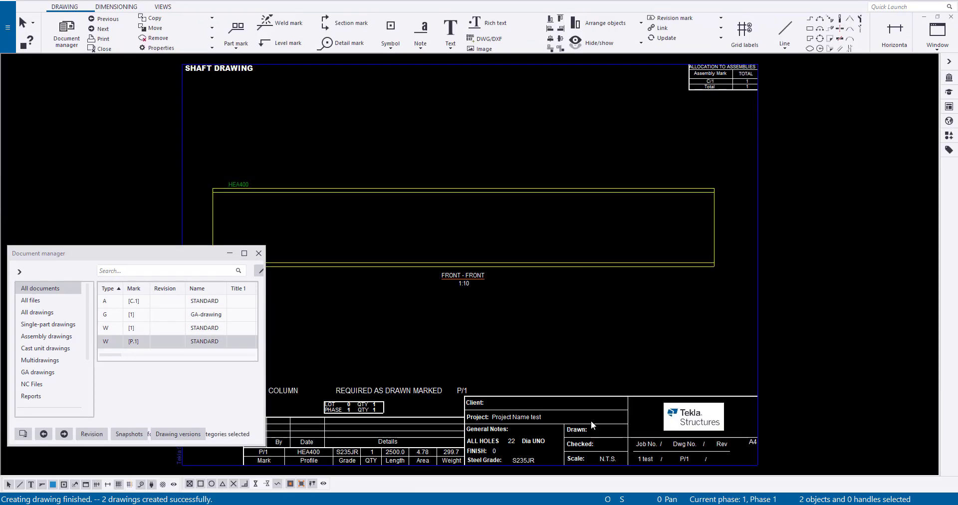
{"action": "double_click", "coordinate": [591, 420]}
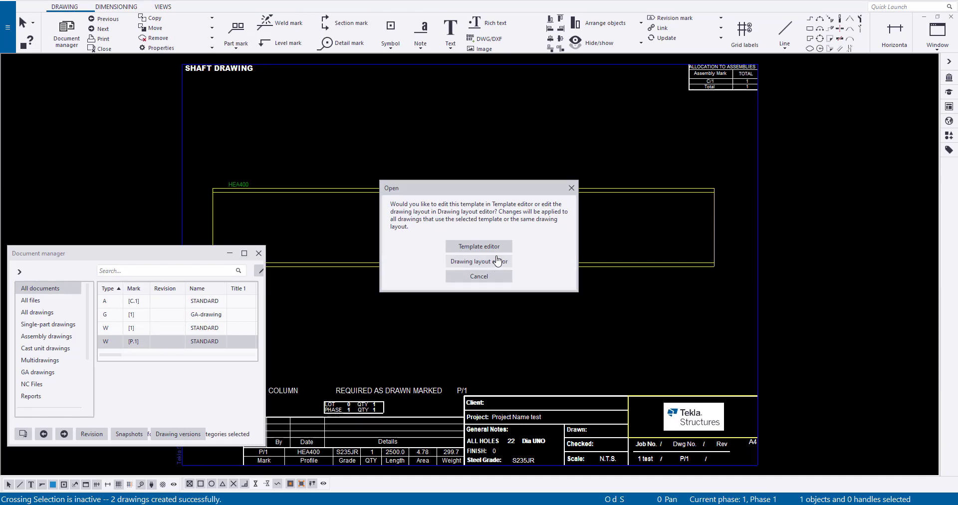
In the layout editor, place _qrPart above the title block and _qrDrawing at the sheet's right edge
{"action": "left_click", "coordinate": [498, 261]}
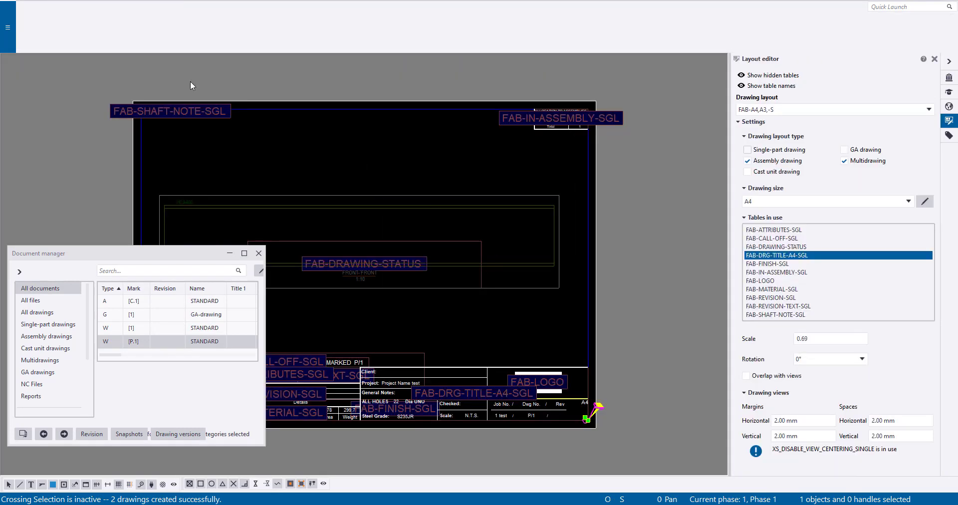
{"action": "left_click", "coordinate": [100, 28]}
{"action": "left_click", "coordinate": [99, 90]}
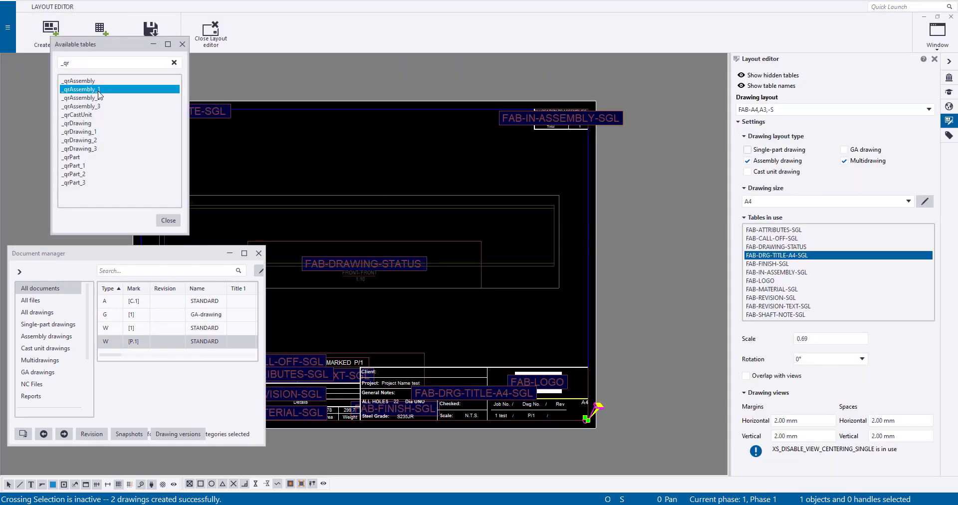
{"action": "left_click_drag", "start_coordinate": [99, 92], "coordinate": [97, 157]}
{"action": "double_click", "coordinate": [97, 157]}
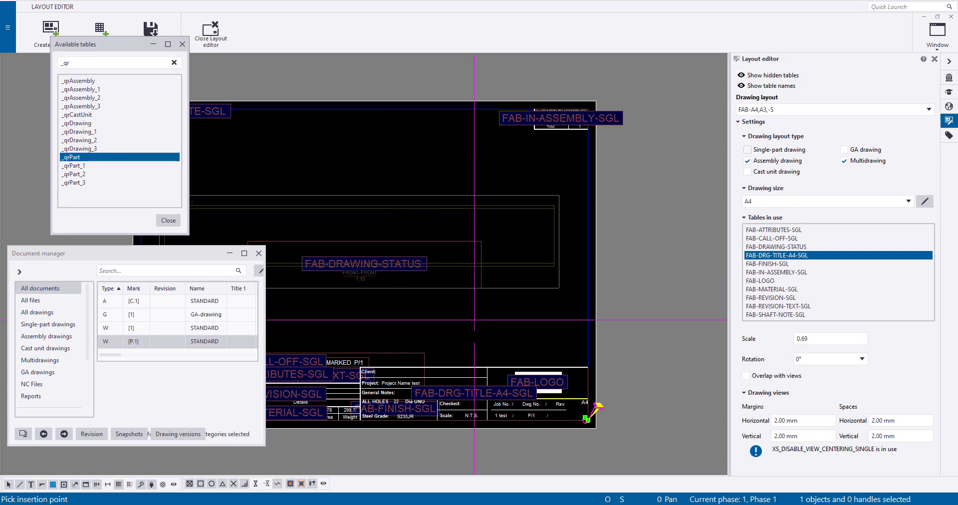
{"action": "left_click", "coordinate": [359, 367]}
{"action": "double_click", "coordinate": [100, 123]}
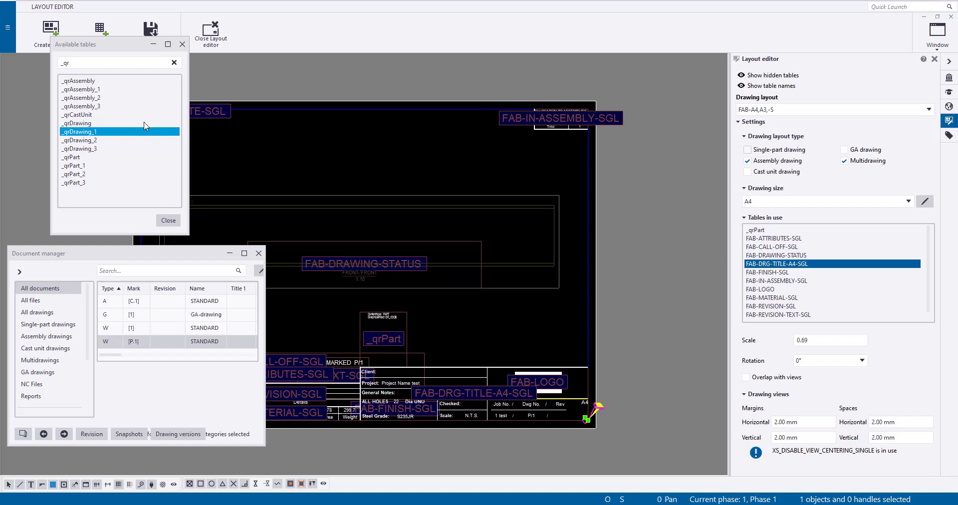
{"action": "left_click", "coordinate": [588, 367]}
Close the layout editor and save the FAB-A4,A3,-S layout
{"action": "left_click", "coordinate": [210, 31]}
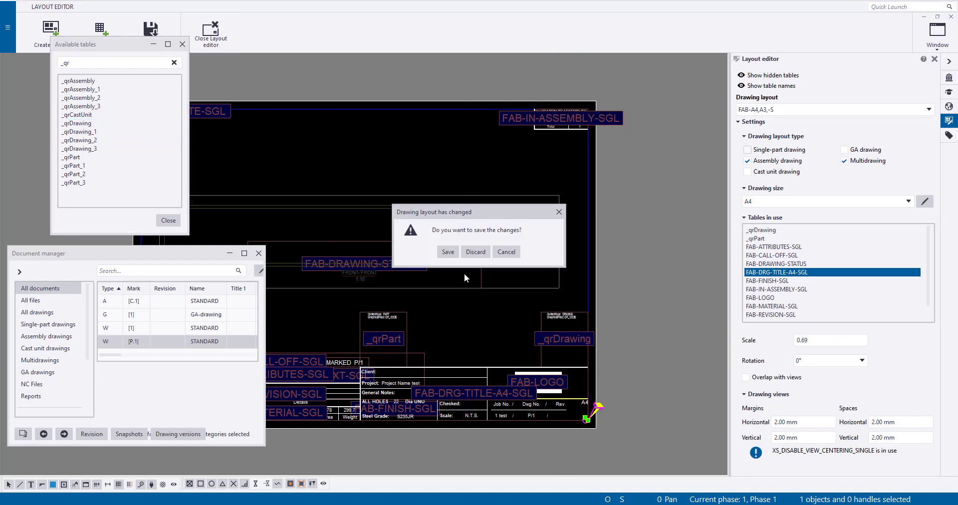
{"action": "left_click", "coordinate": [448, 256]}
{"action": "left_click", "coordinate": [464, 337]}
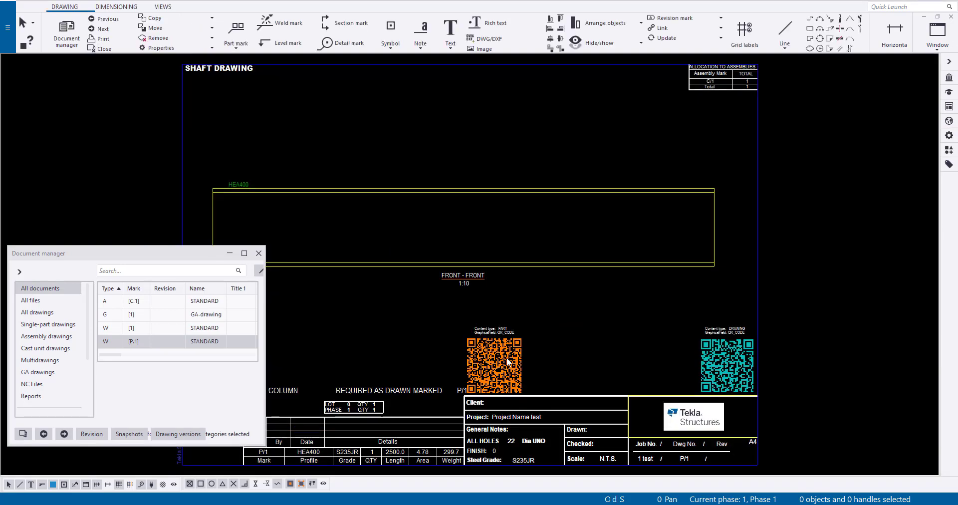
{"action": "double_click", "coordinate": [509, 363]}
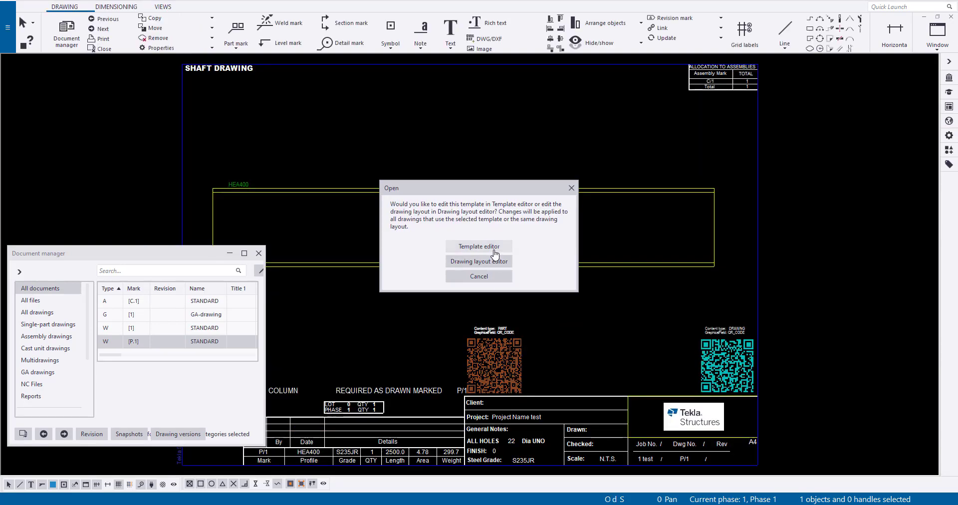
{"action": "left_click", "coordinate": [494, 251]}
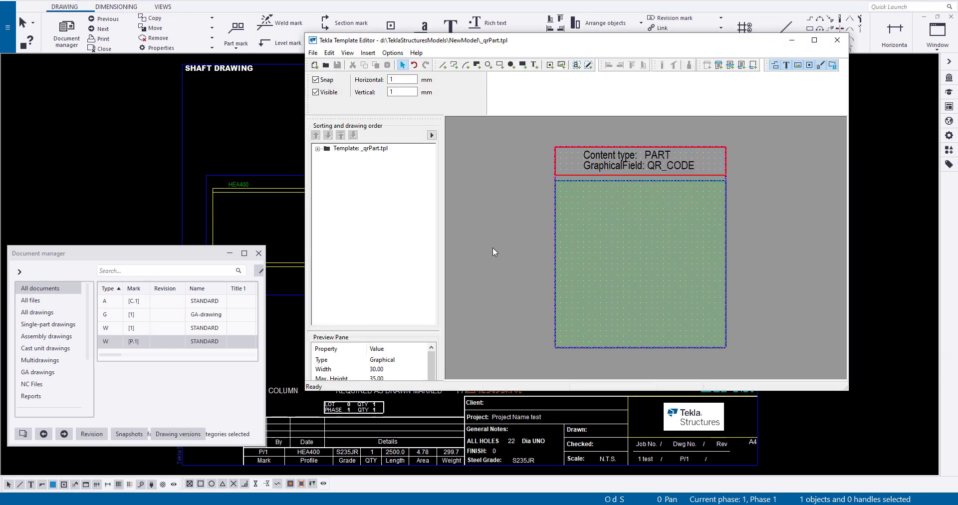
{"action": "left_click", "coordinate": [316, 150]}
{"action": "left_click", "coordinate": [318, 148]}
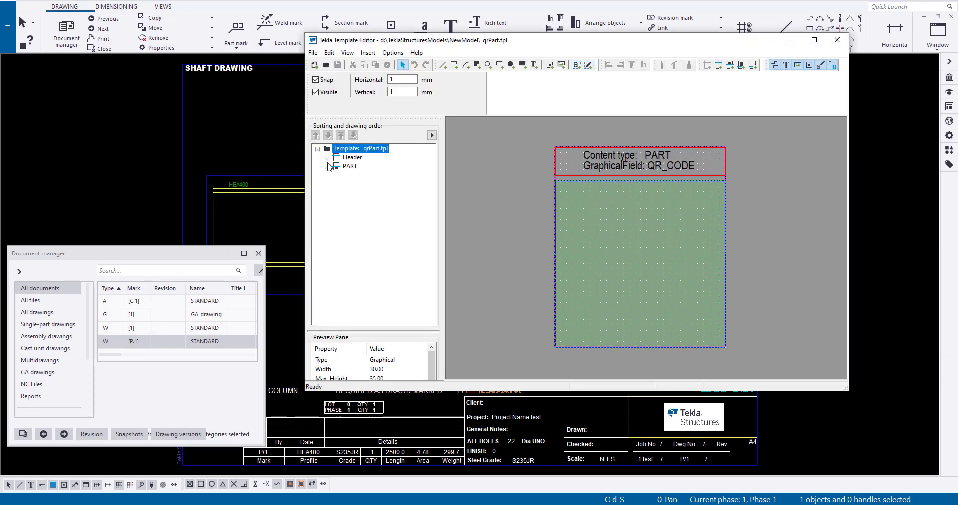
{"action": "left_click", "coordinate": [326, 166]}
{"action": "left_click", "coordinate": [349, 166]}
{"action": "double_click", "coordinate": [344, 168]}
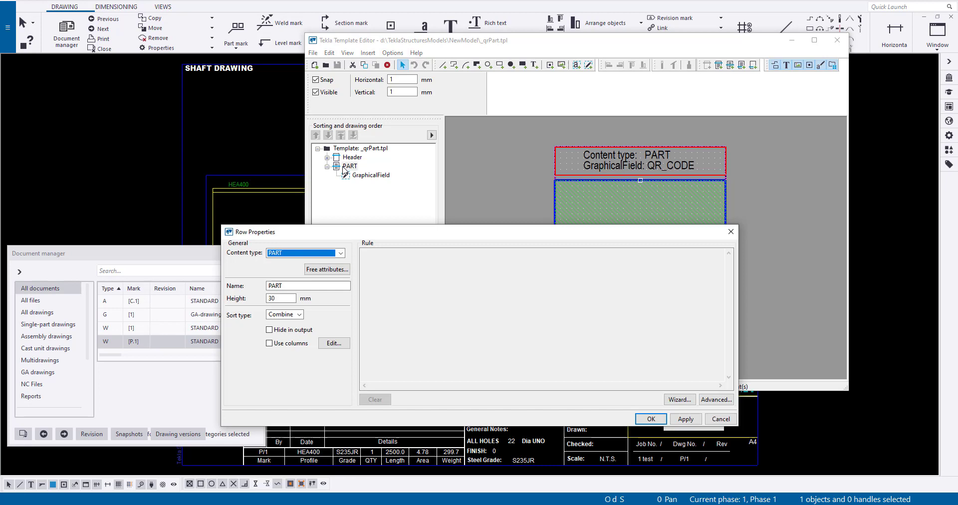
{"action": "left_click", "coordinate": [731, 232]}
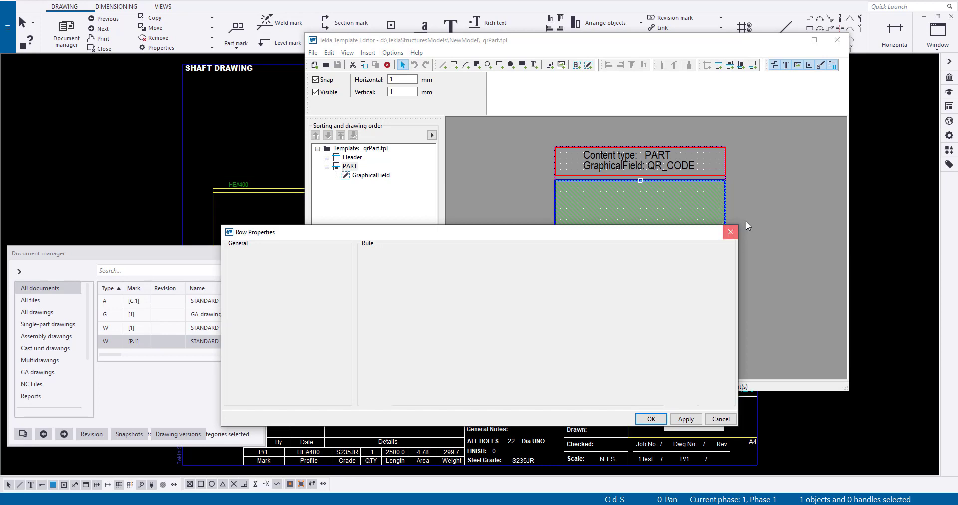
{"action": "left_click", "coordinate": [838, 40]}
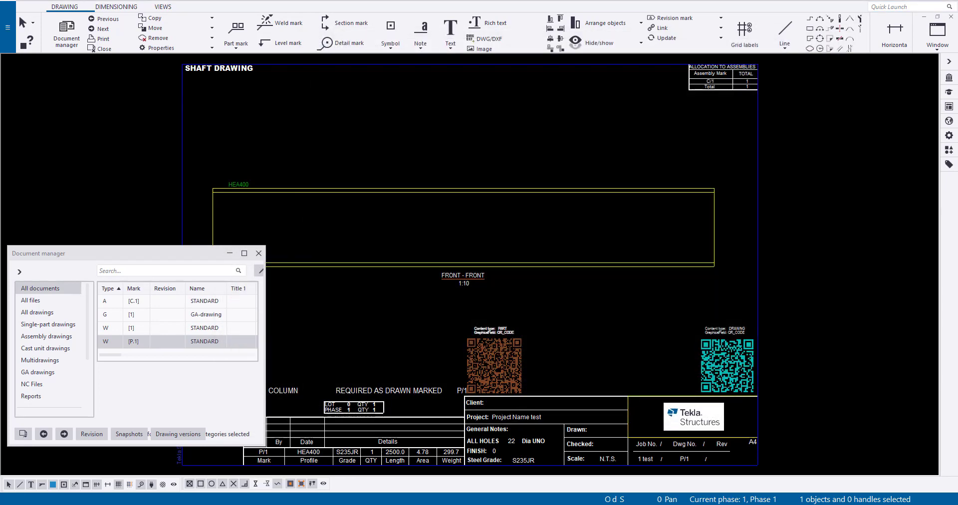
Open partDrawing.json from the QRcodeRules folder in Notepad++
{"action": "key", "text": "alt+Tab"}
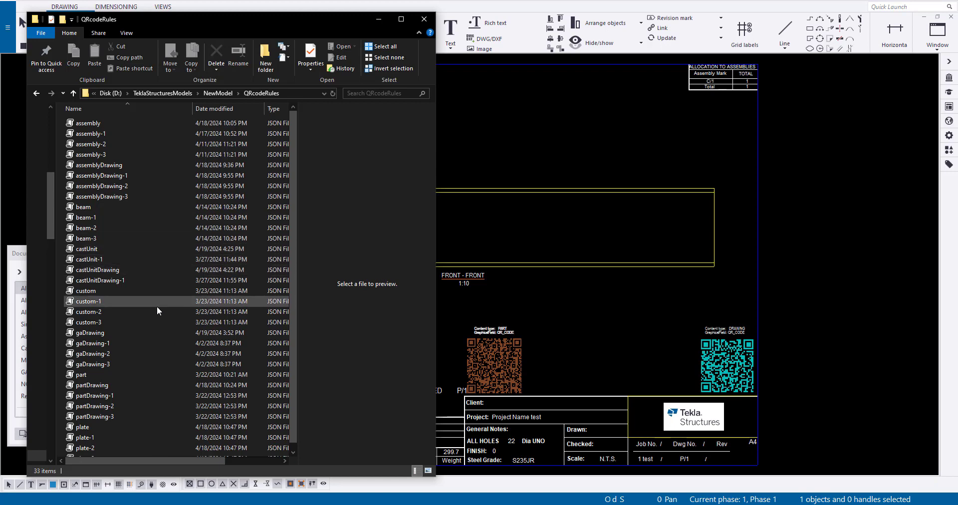
{"action": "left_click", "coordinate": [139, 376]}
{"action": "left_click", "coordinate": [136, 388]}
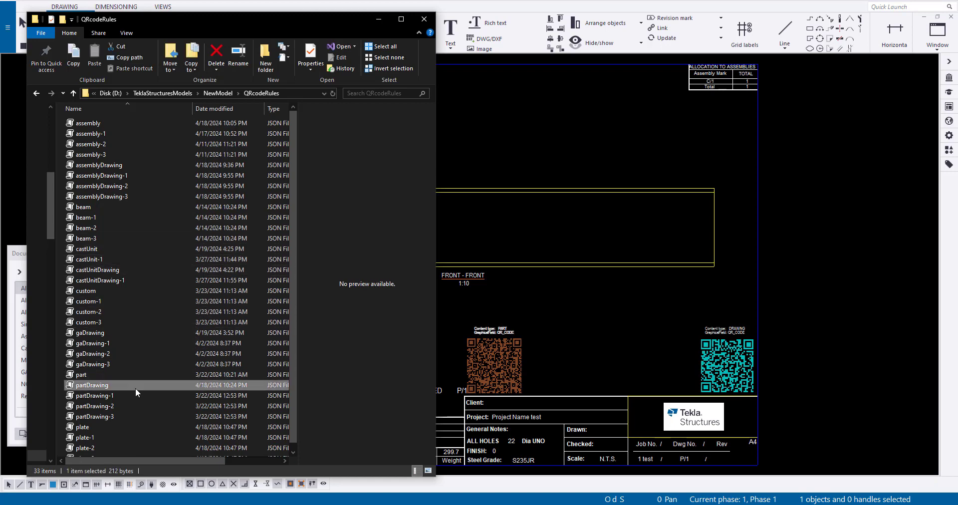
{"action": "right_click", "coordinate": [136, 388]}
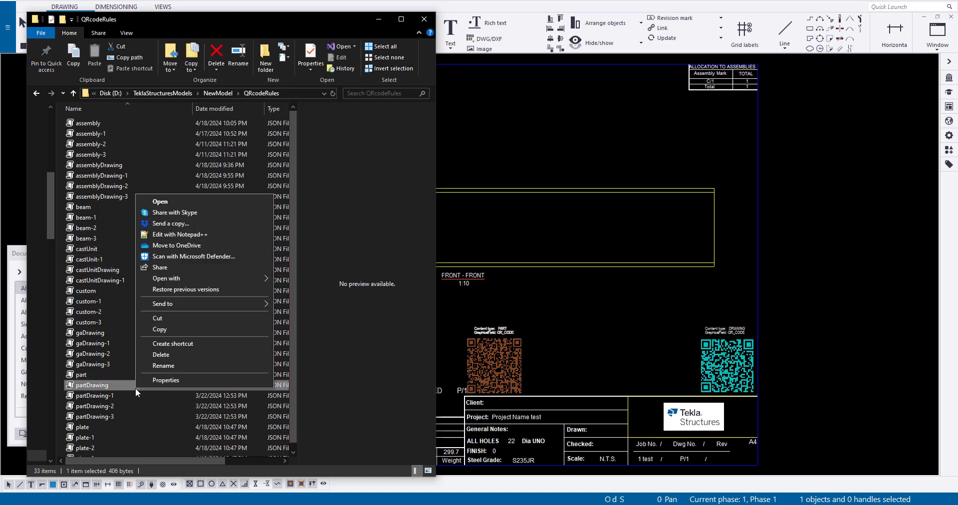
{"action": "left_click", "coordinate": [194, 235]}
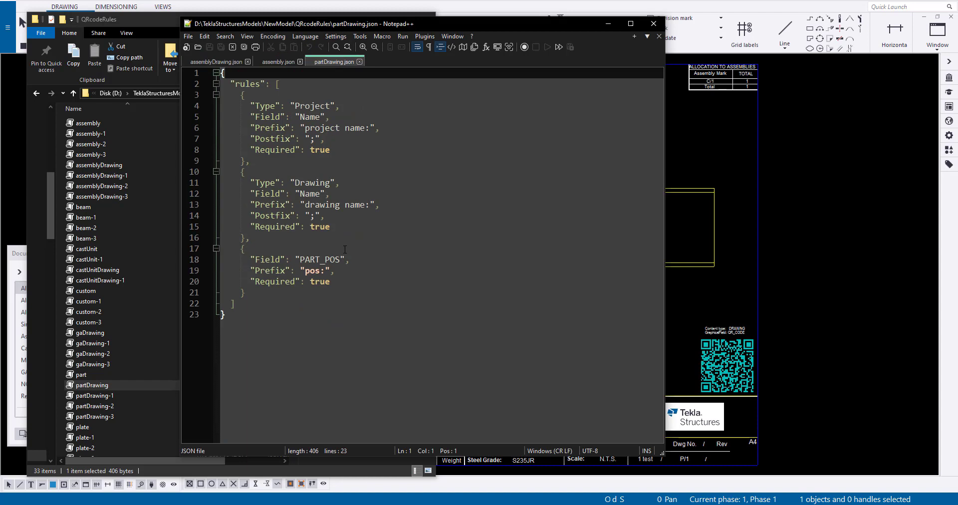
{"action": "scroll", "coordinate": [103, 433], "scroll_direction": "down", "scroll_amount": 1}
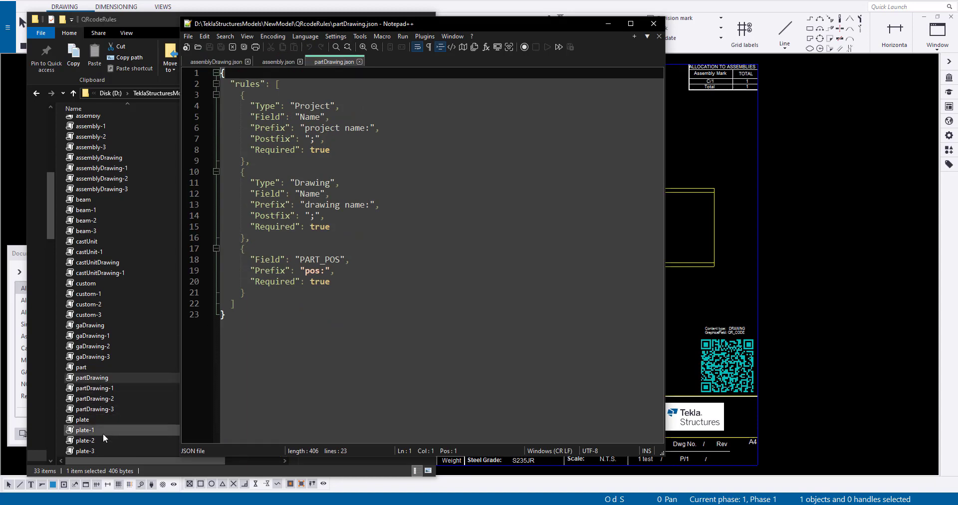
Open beam.json in Notepad++ and select its LENGTH rule block
{"action": "left_click", "coordinate": [109, 202]}
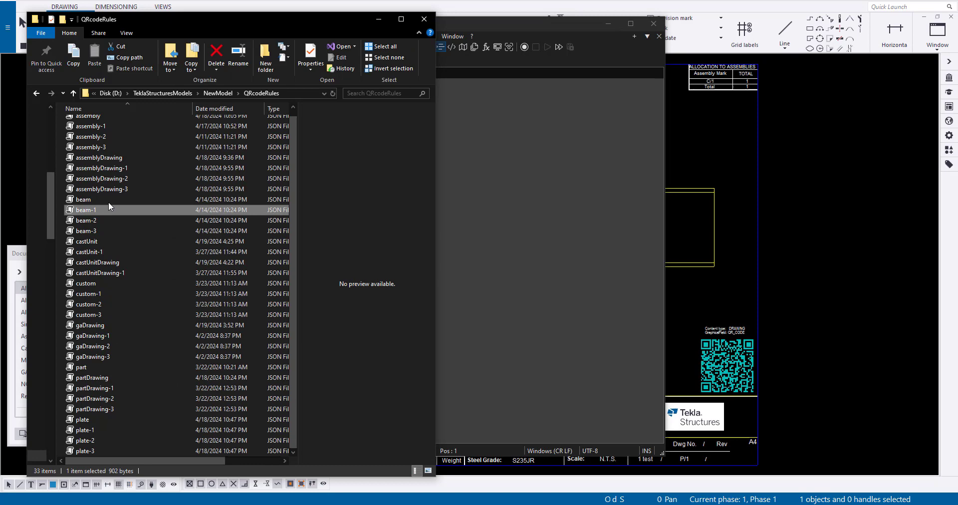
{"action": "right_click", "coordinate": [109, 202]}
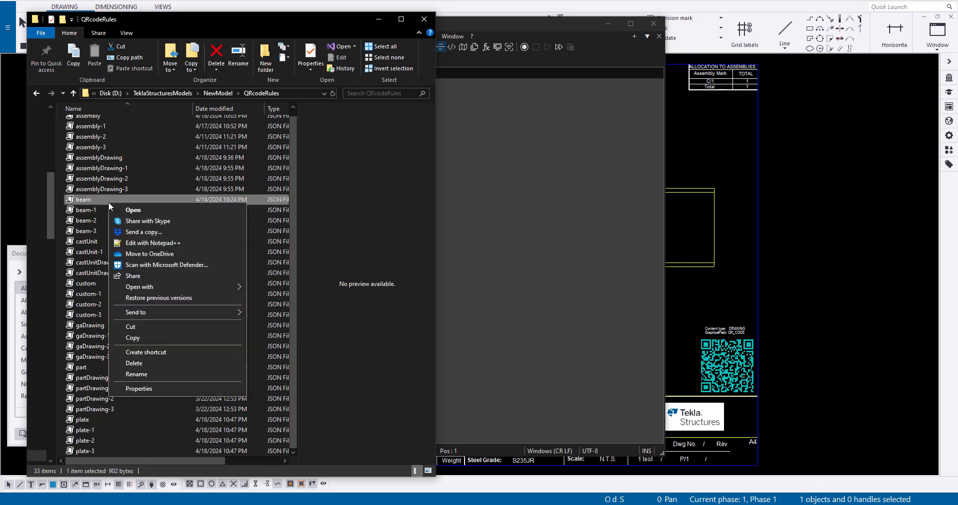
{"action": "left_click", "coordinate": [154, 243]}
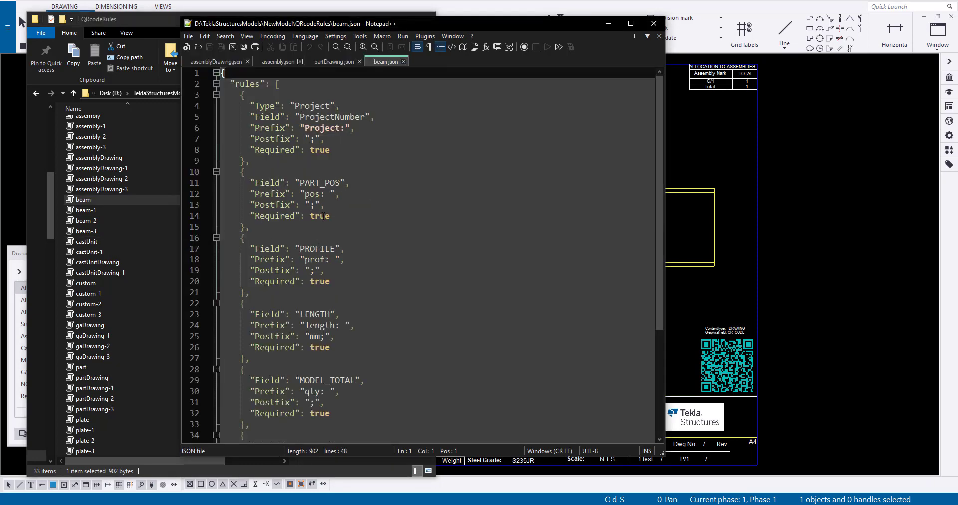
{"action": "left_click_drag", "start_coordinate": [251, 314], "coordinate": [339, 348]}
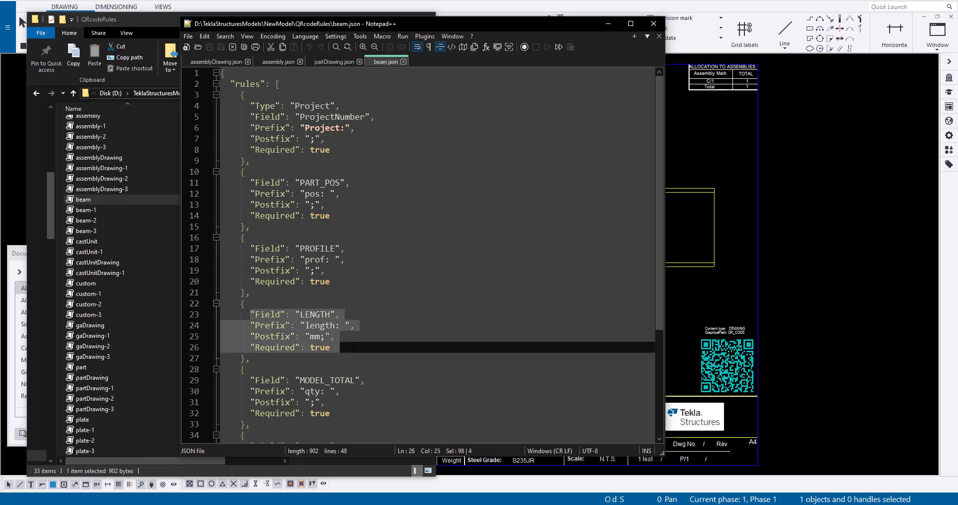
Open plate.json in Notepad++ and select its AREA rule block
{"action": "left_click", "coordinate": [91, 422]}
{"action": "right_click", "coordinate": [91, 421]}
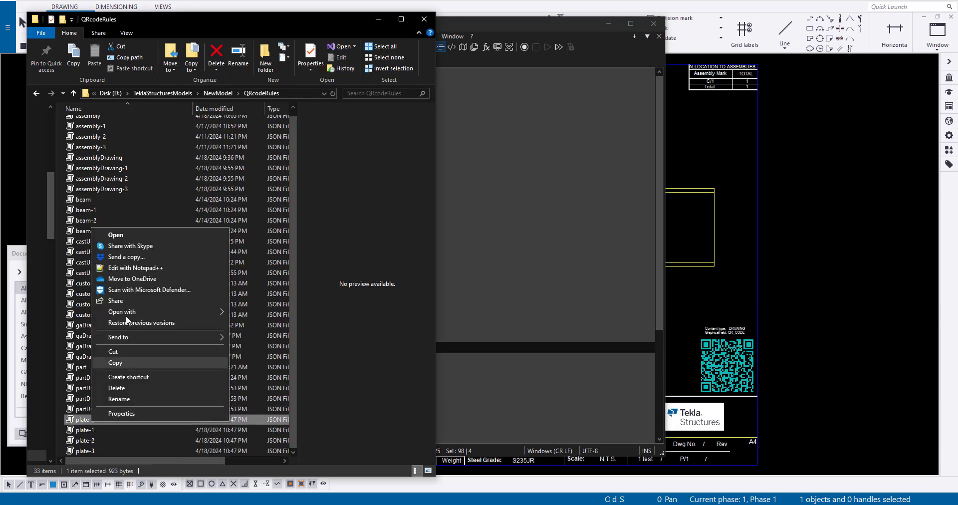
{"action": "left_click", "coordinate": [131, 268]}
{"action": "scroll", "coordinate": [448, 277], "scroll_direction": "down", "scroll_amount": 4}
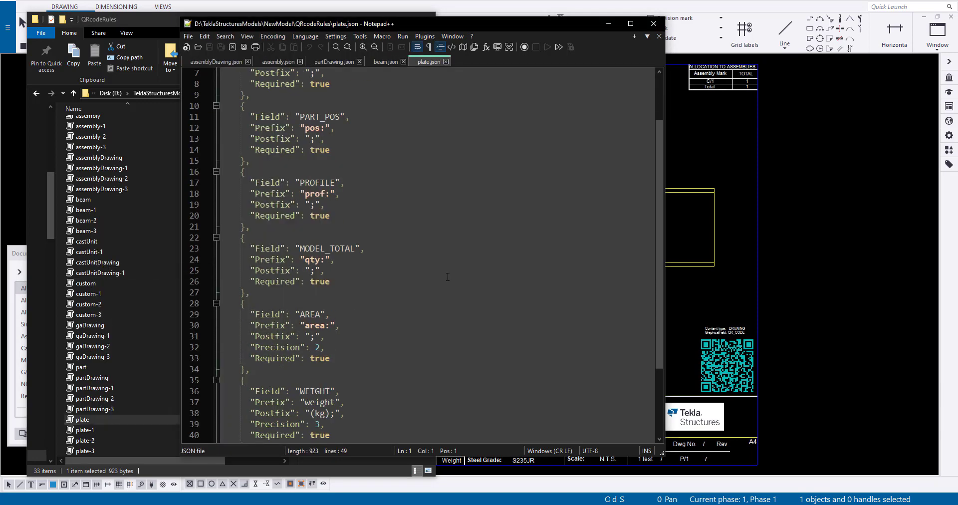
{"action": "left_click_drag", "start_coordinate": [260, 302], "coordinate": [222, 237]}
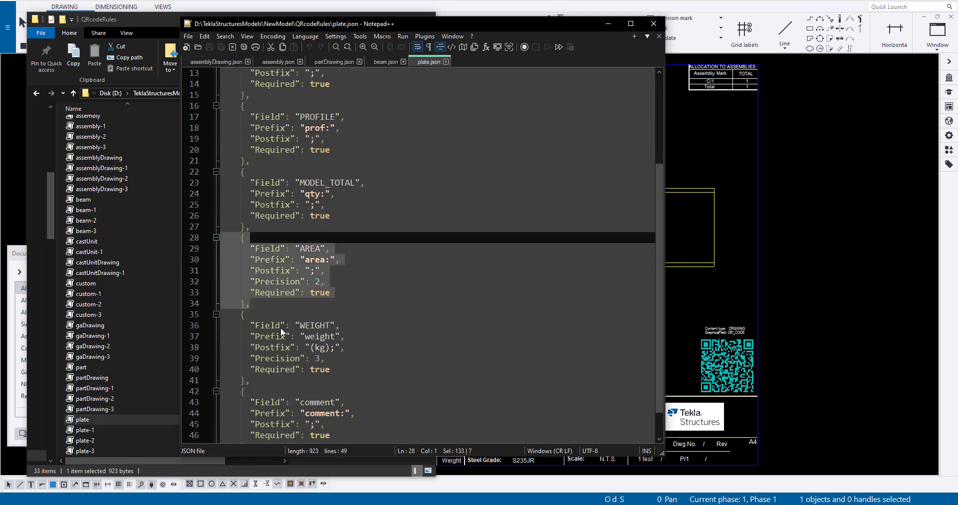